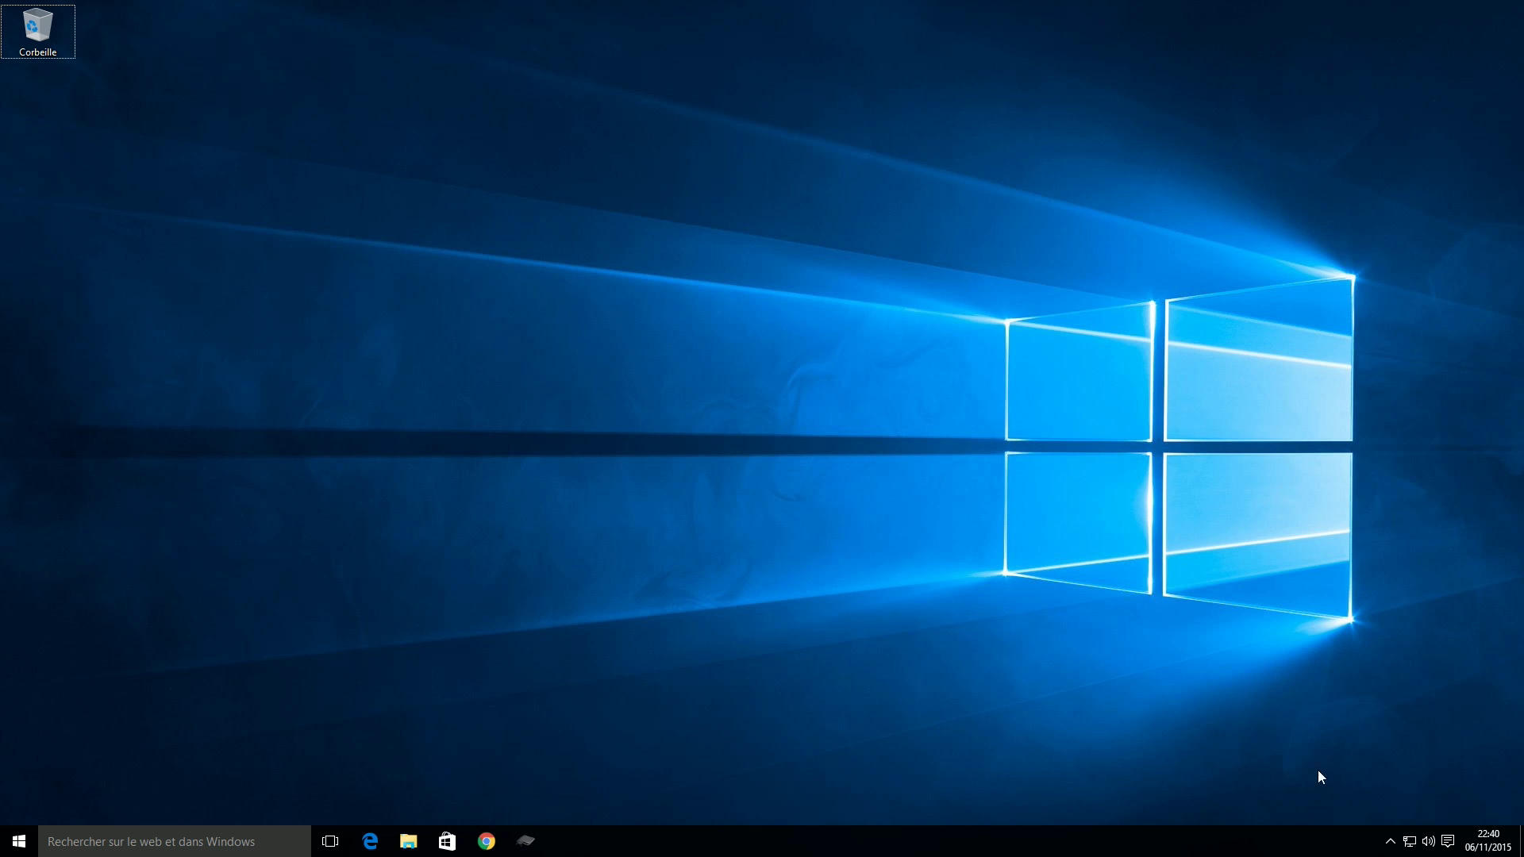
Step: Open the Centre Réseau et partage from the desktop
right_click(1410, 841)
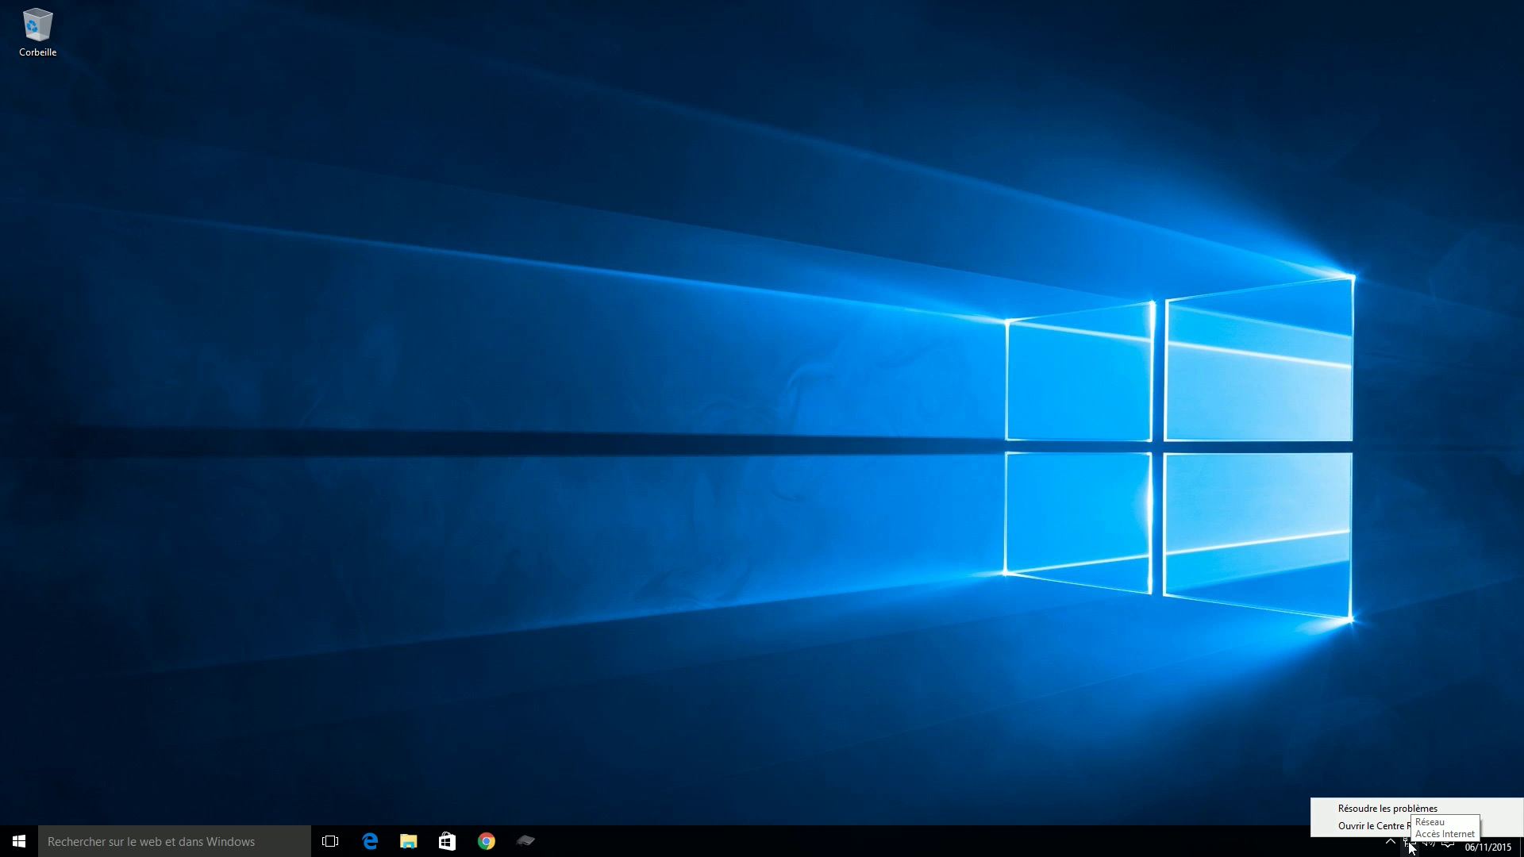
click(1396, 830)
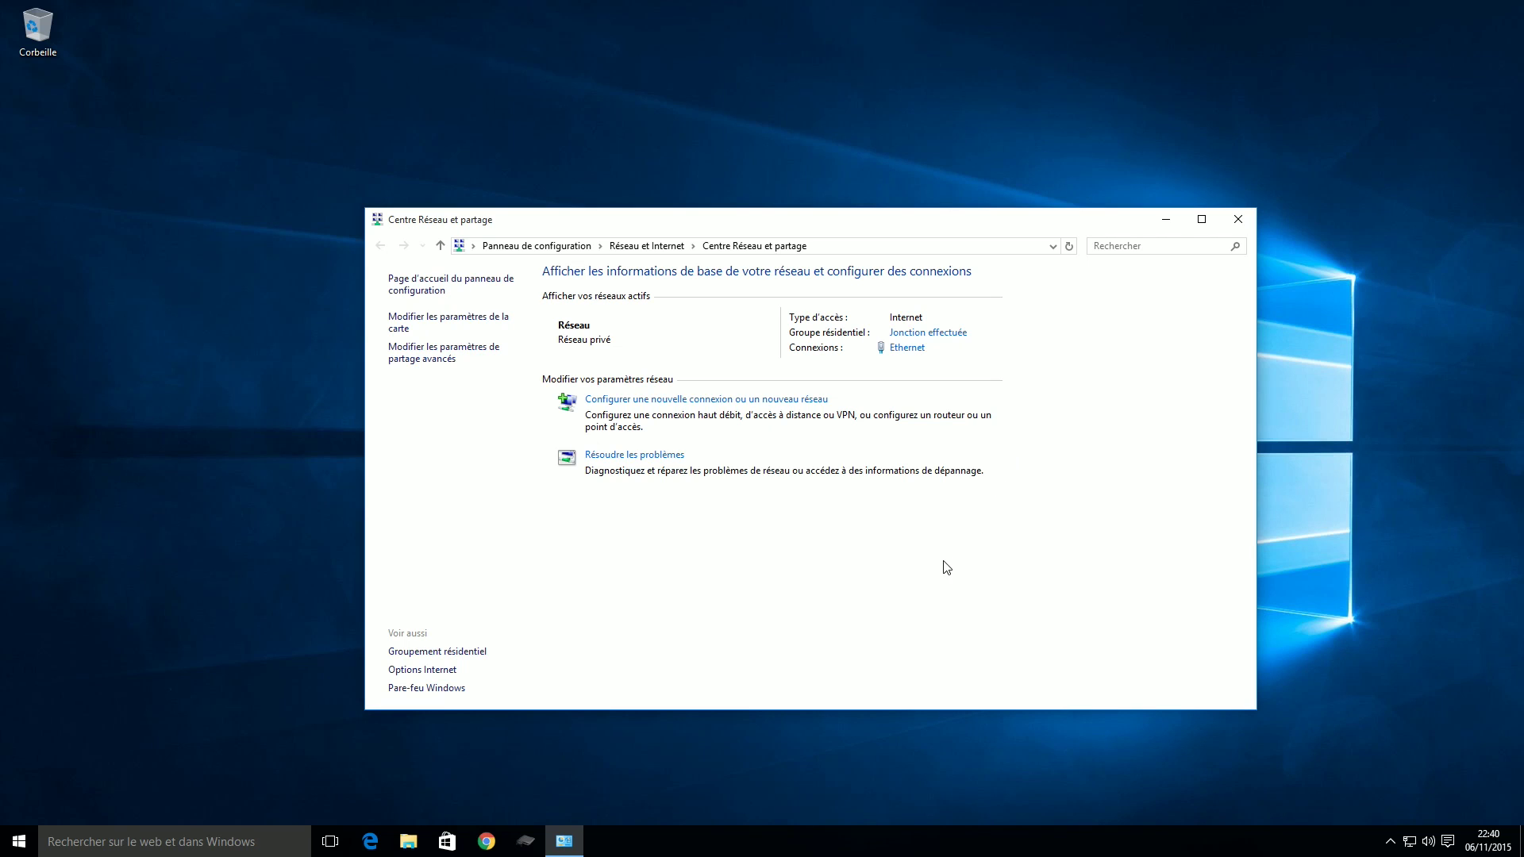
Step: Open a second Centre Réseau et partage window through the Panneau de configuration's Réseau et Internet category, and close it
right_click(20, 847)
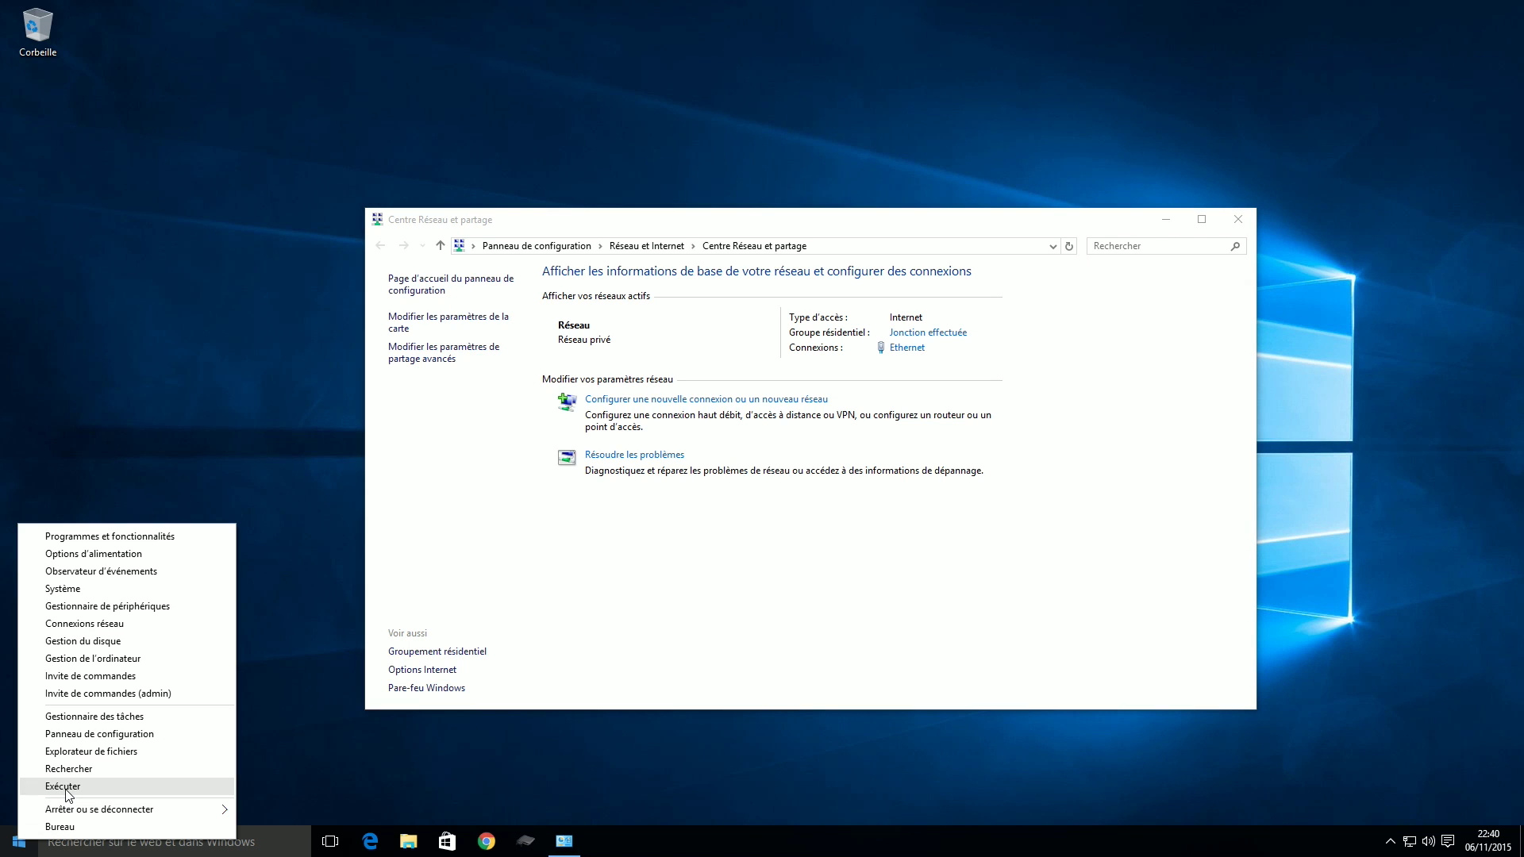
click(126, 736)
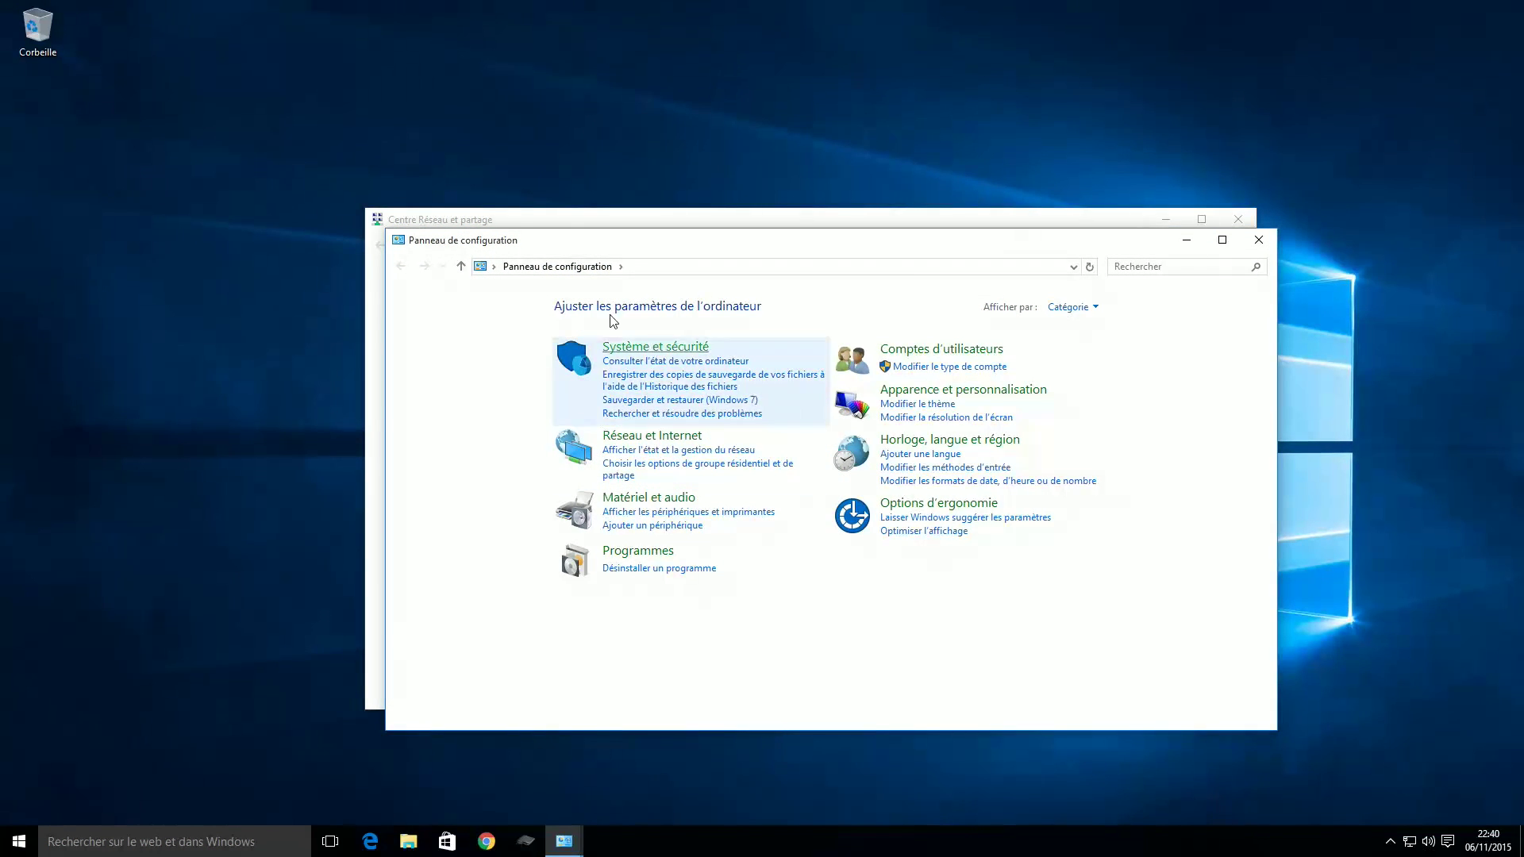
drag(621, 241, 553, 225)
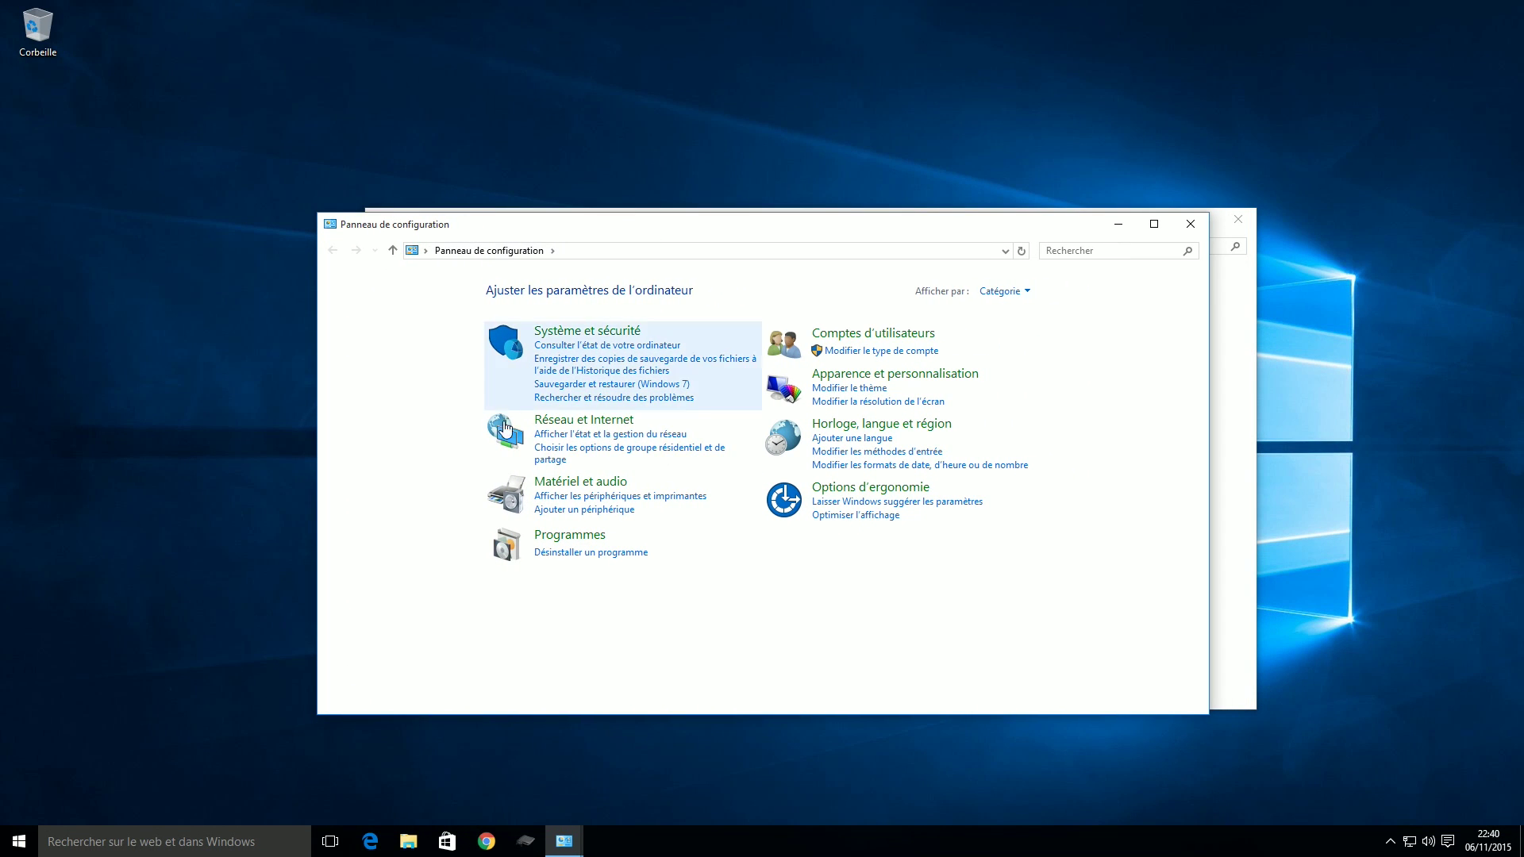
click(615, 427)
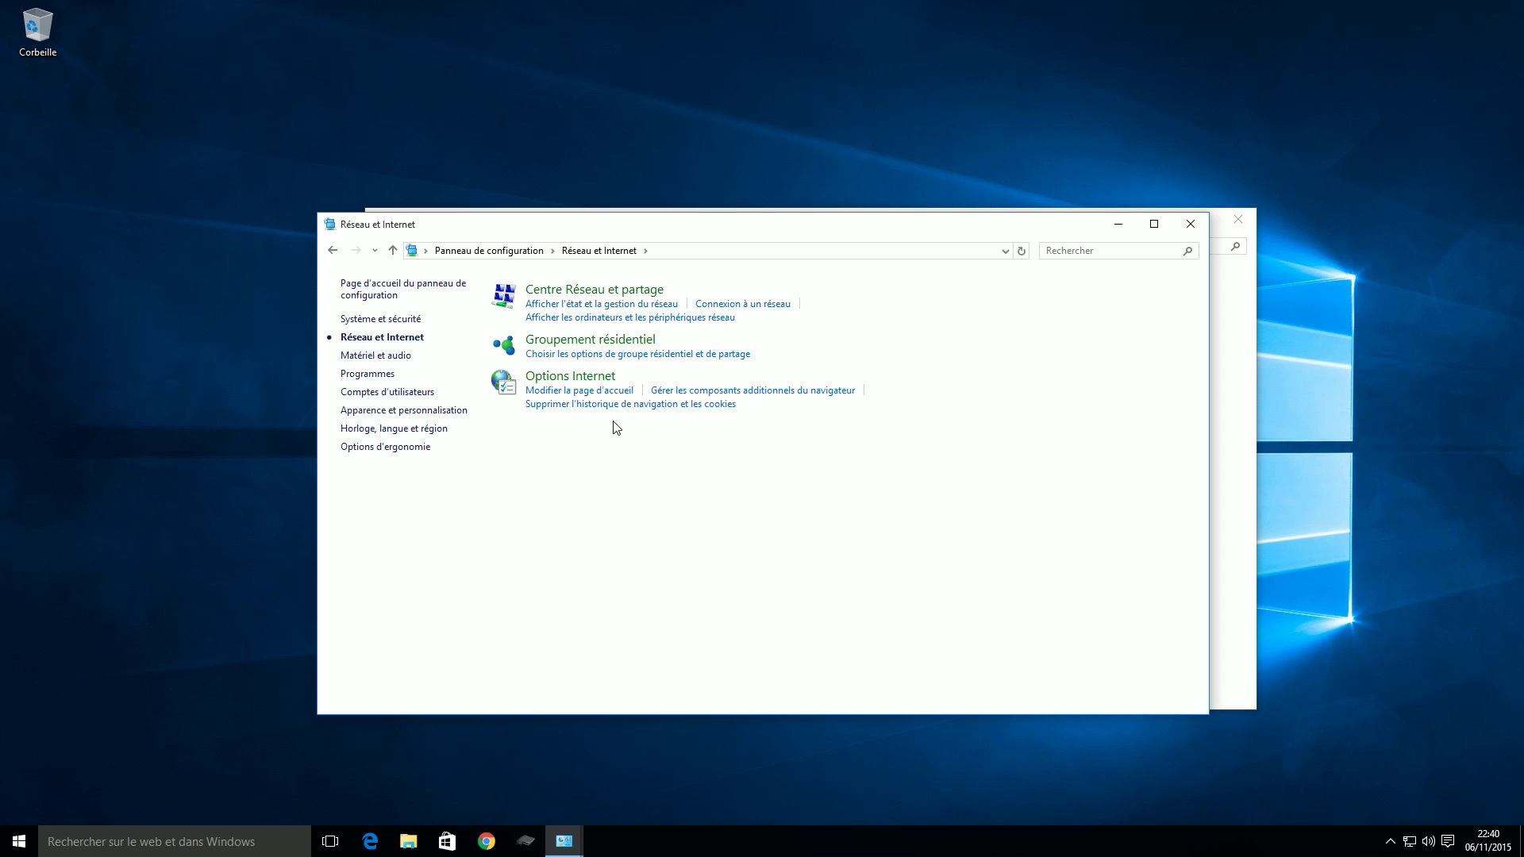
click(597, 292)
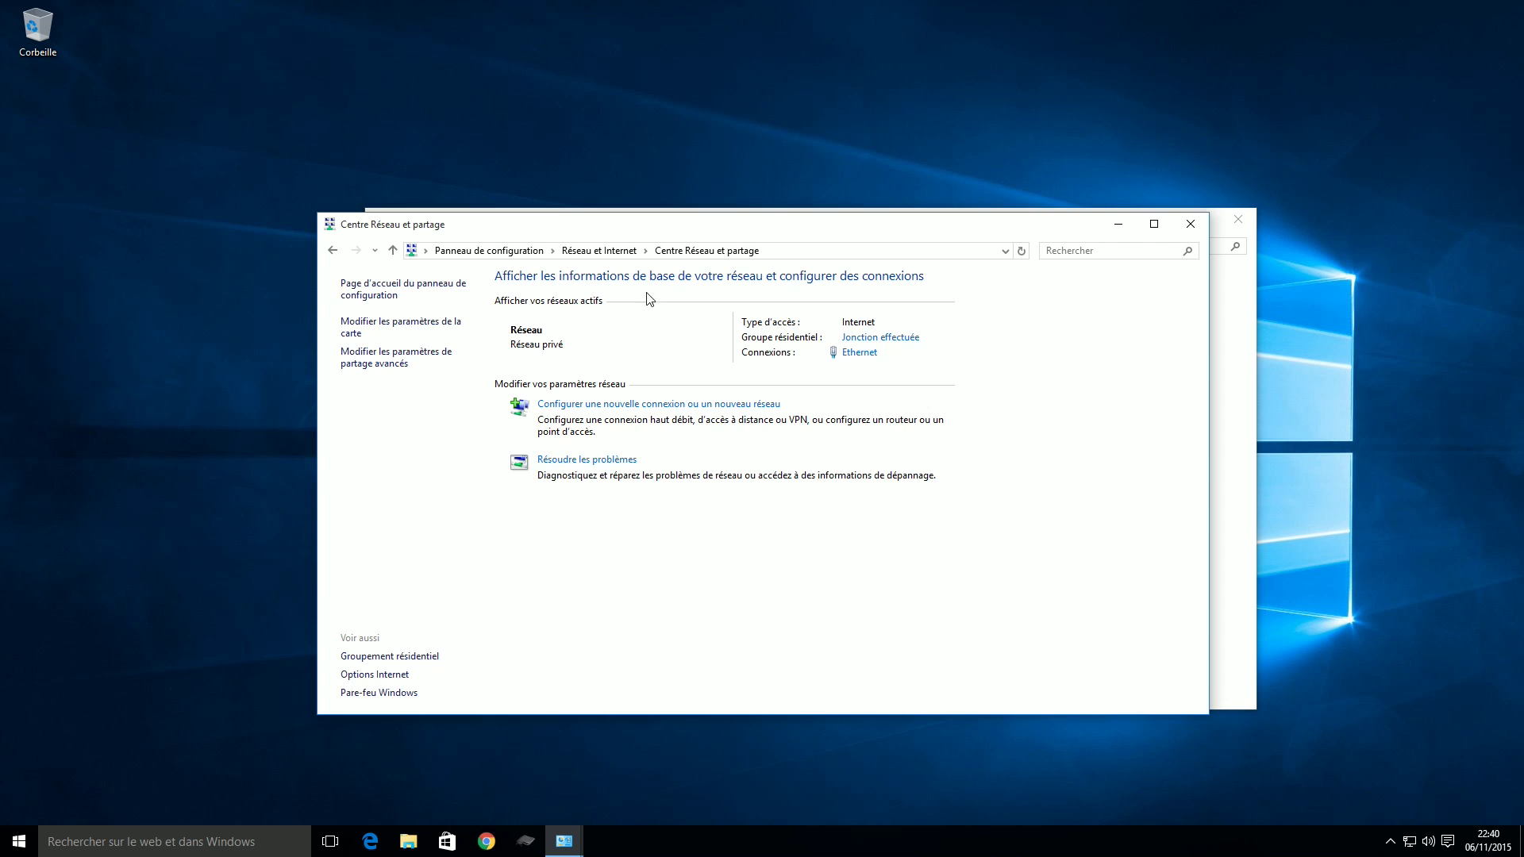
click(1191, 224)
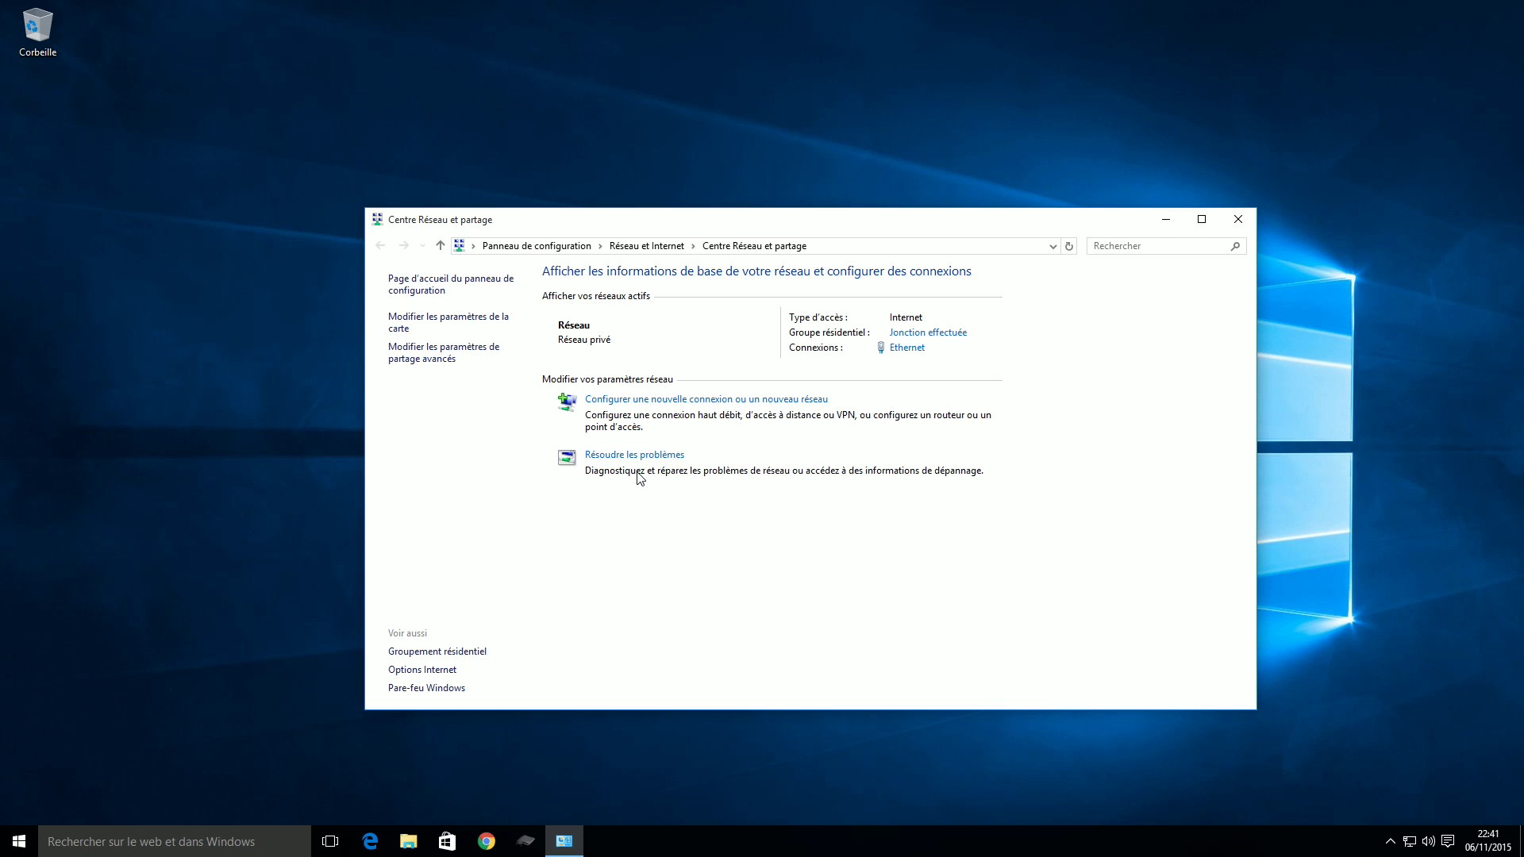
Step: Display the network adapters and open the properties of the Ethernet connection that uses the Intel adapter
click(457, 321)
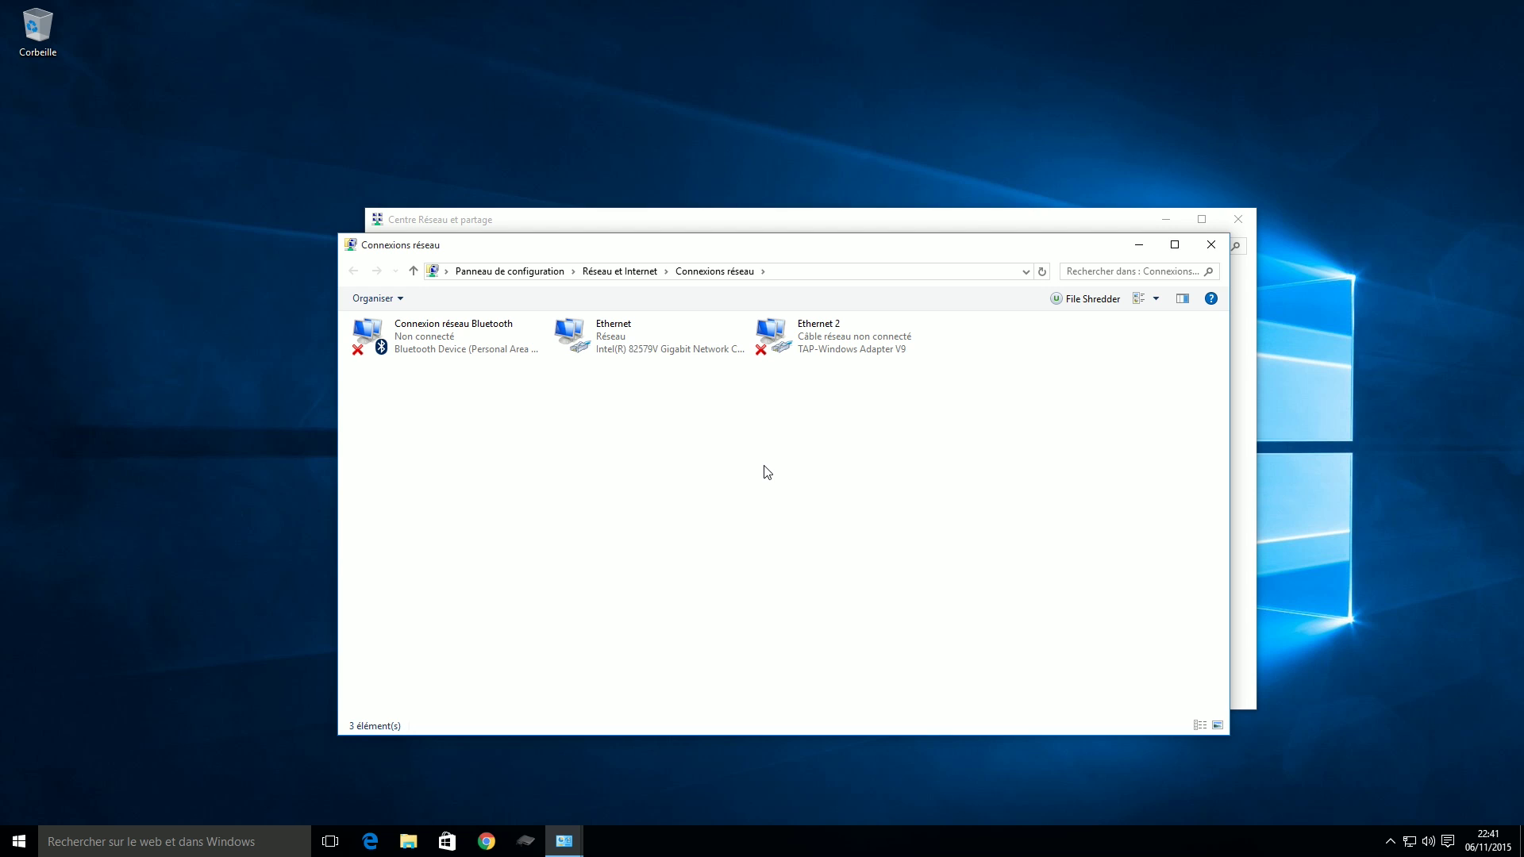
click(651, 351)
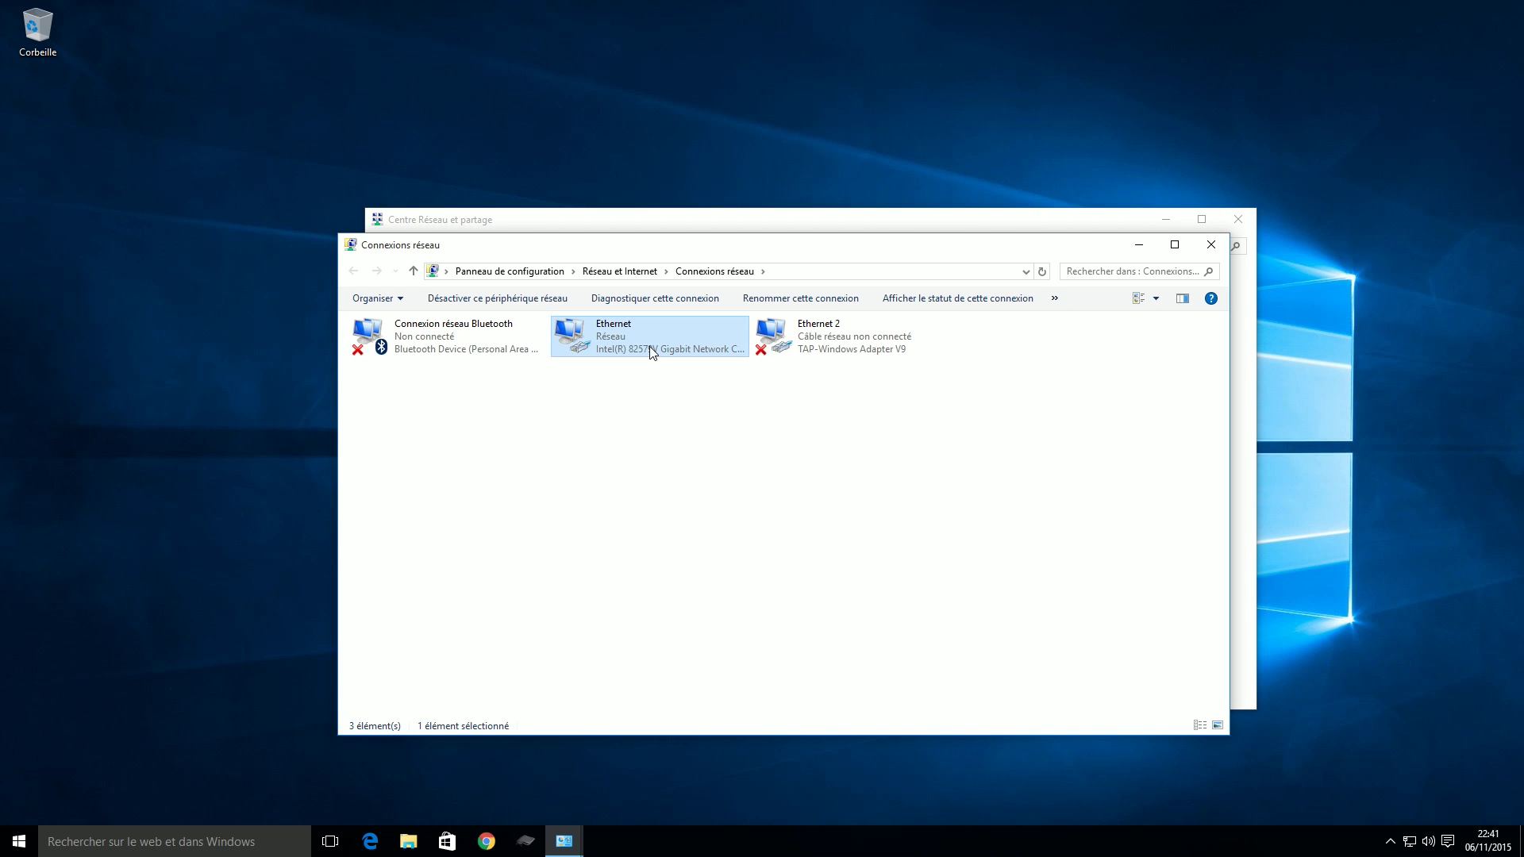
click(881, 351)
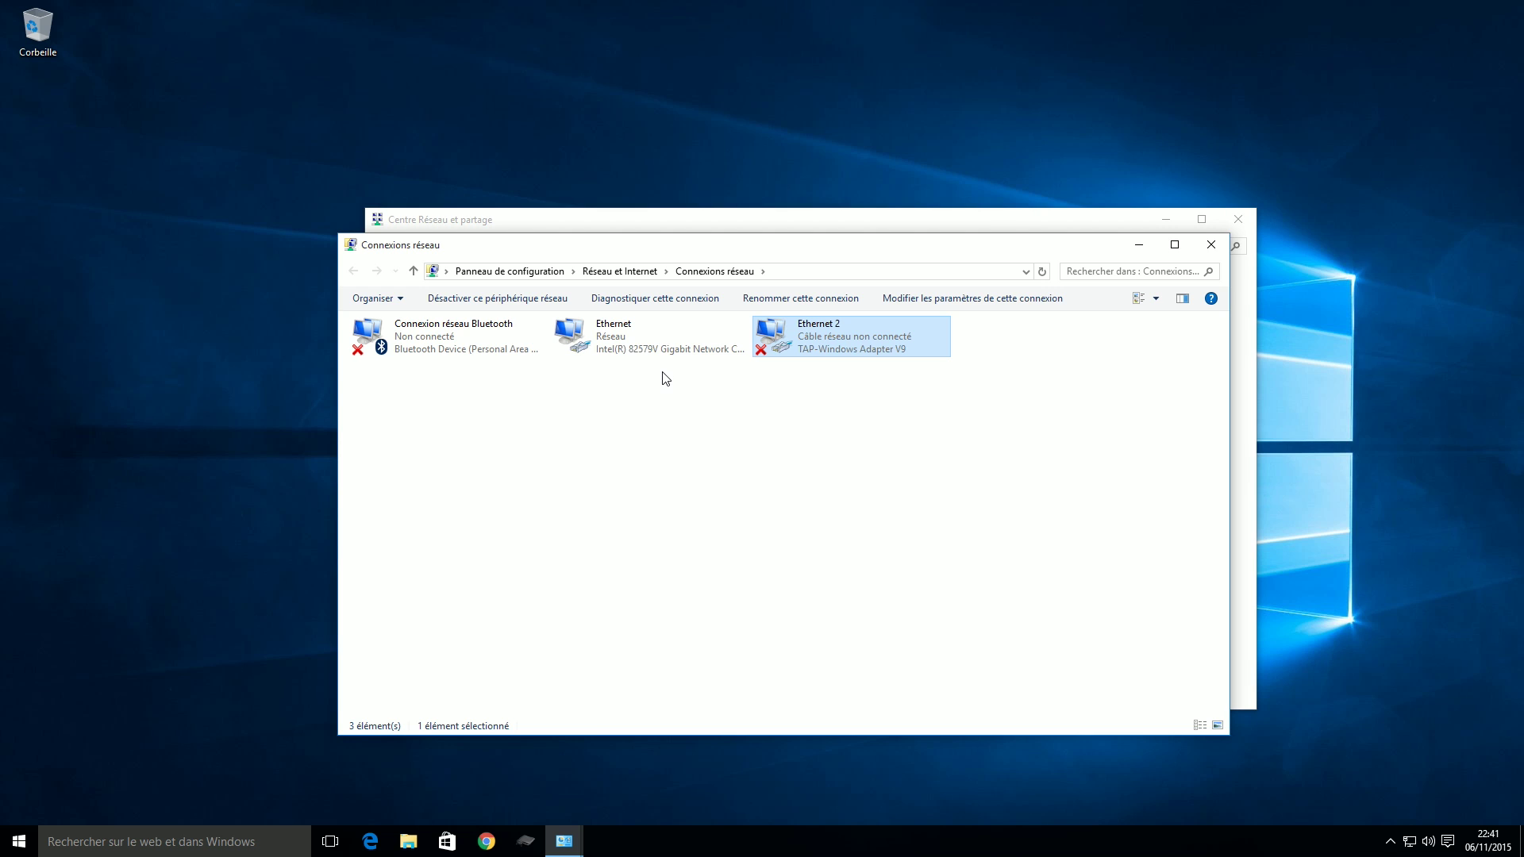
right_click(616, 341)
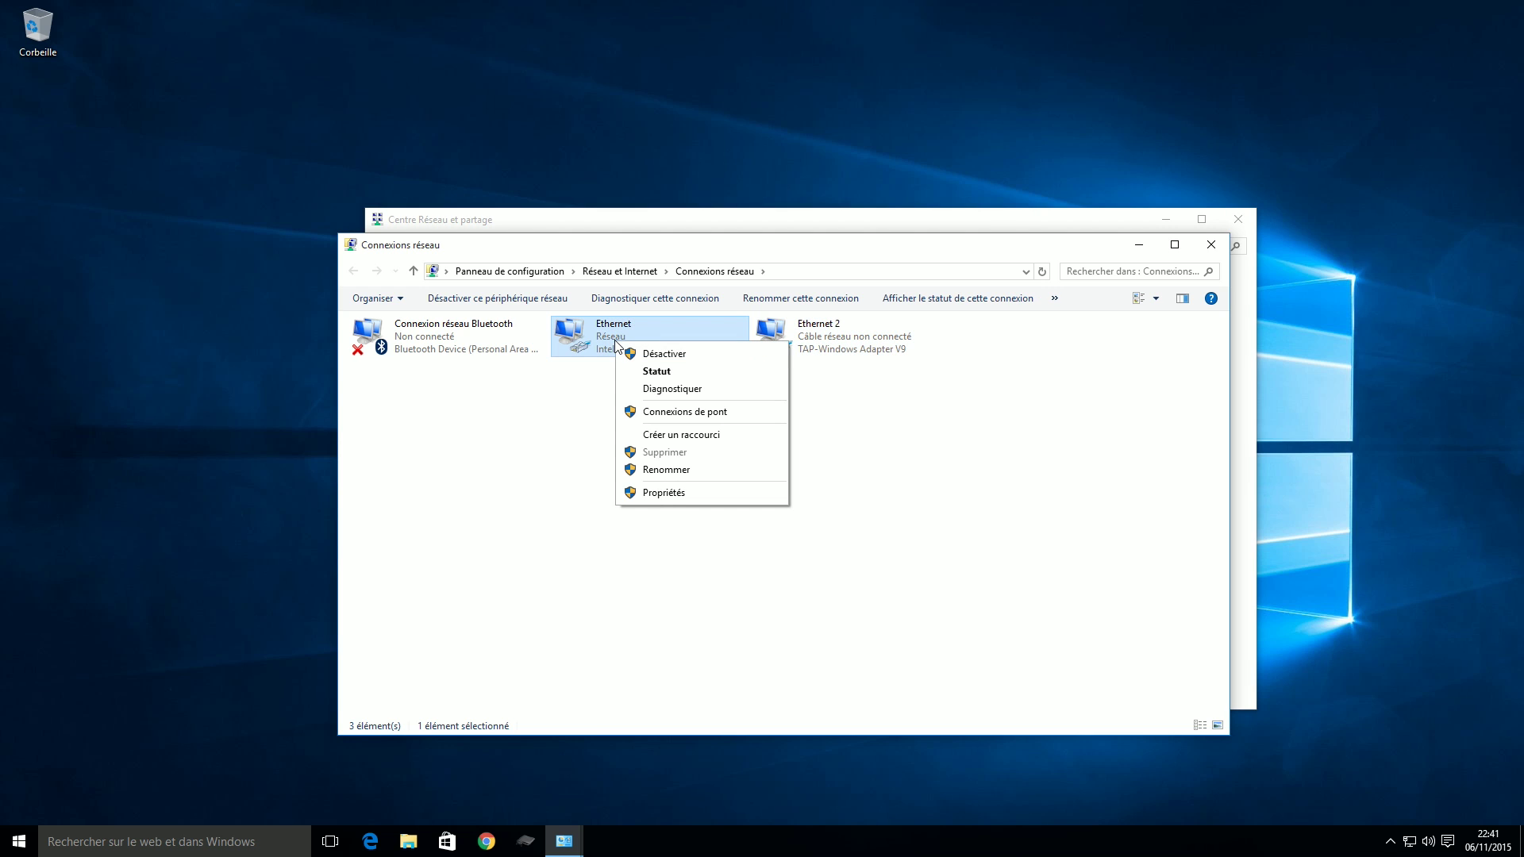
click(665, 493)
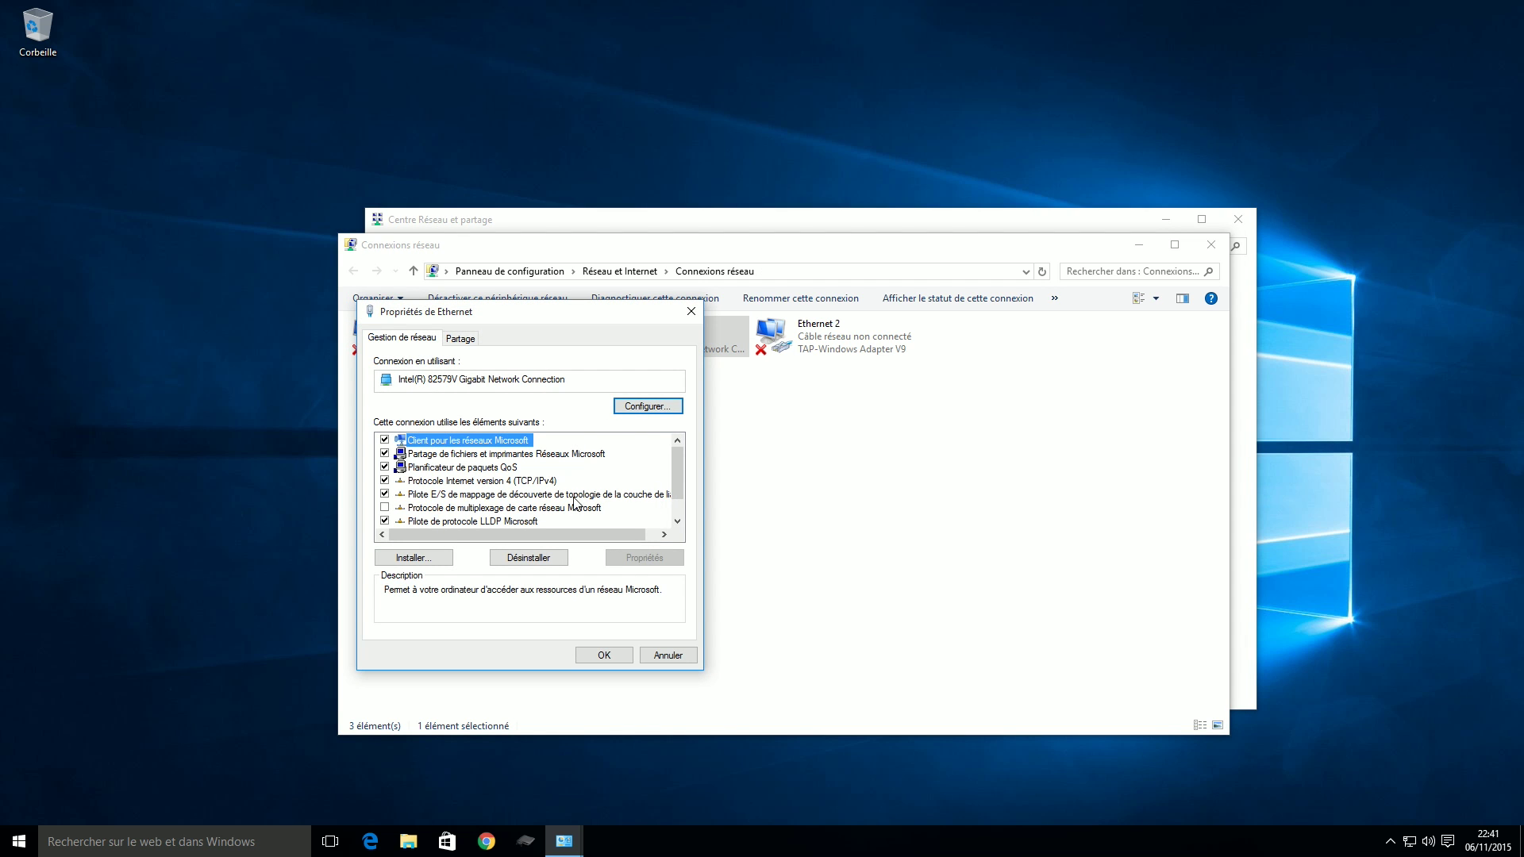
Step: Check the IP and DNS address settings of Protocole Internet version 4 (TCP/IPv4) and accept them as they are
click(434, 480)
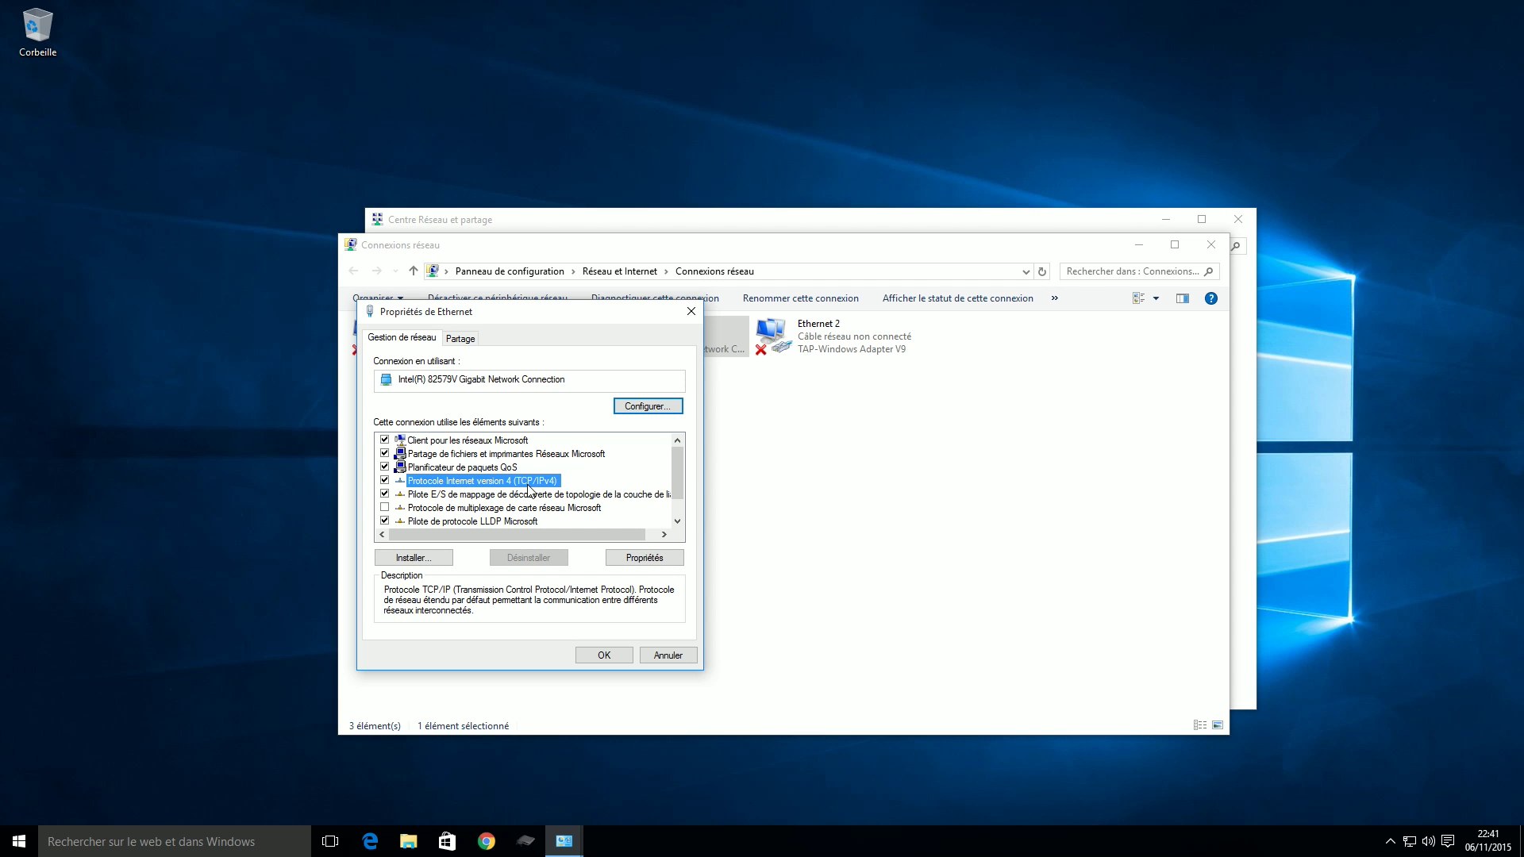
click(645, 557)
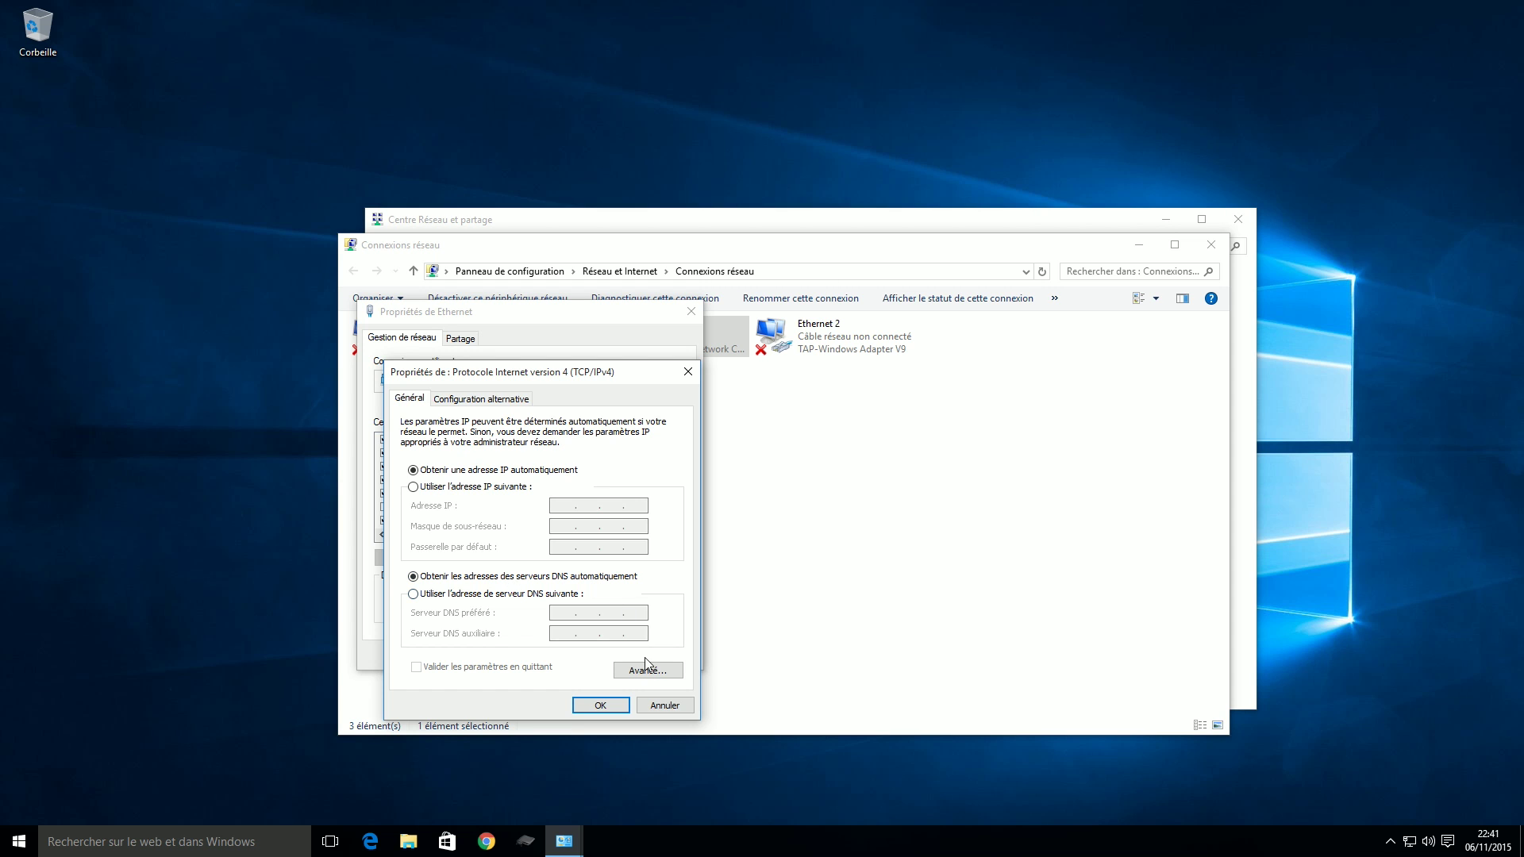
click(602, 704)
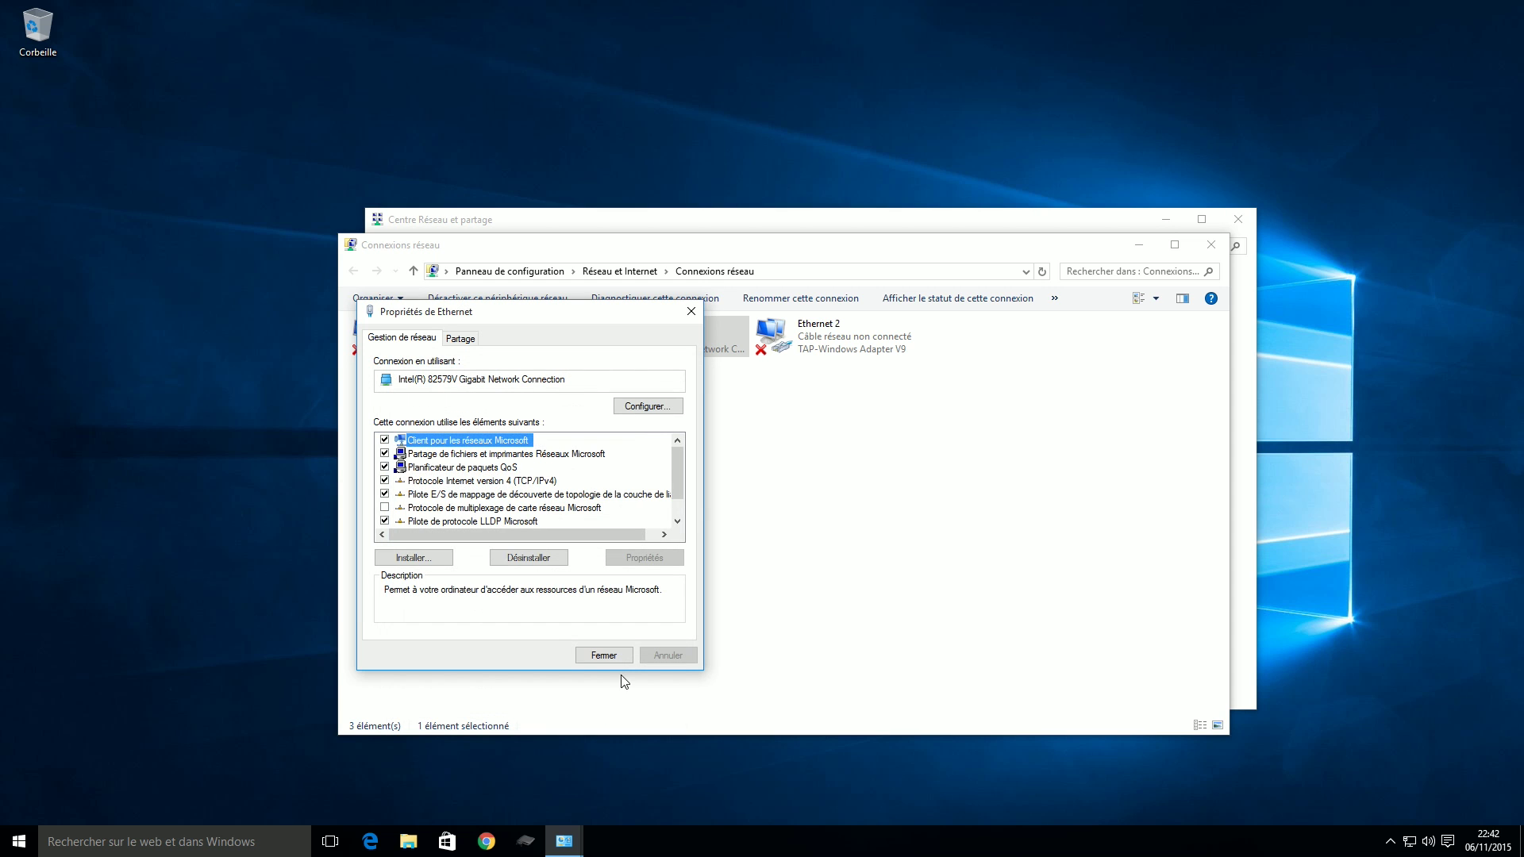
Step: Check the address settings of Protocole Internet version 6 (TCP/IPv6), accept them as they are, and close all network windows
drag(678, 467, 678, 486)
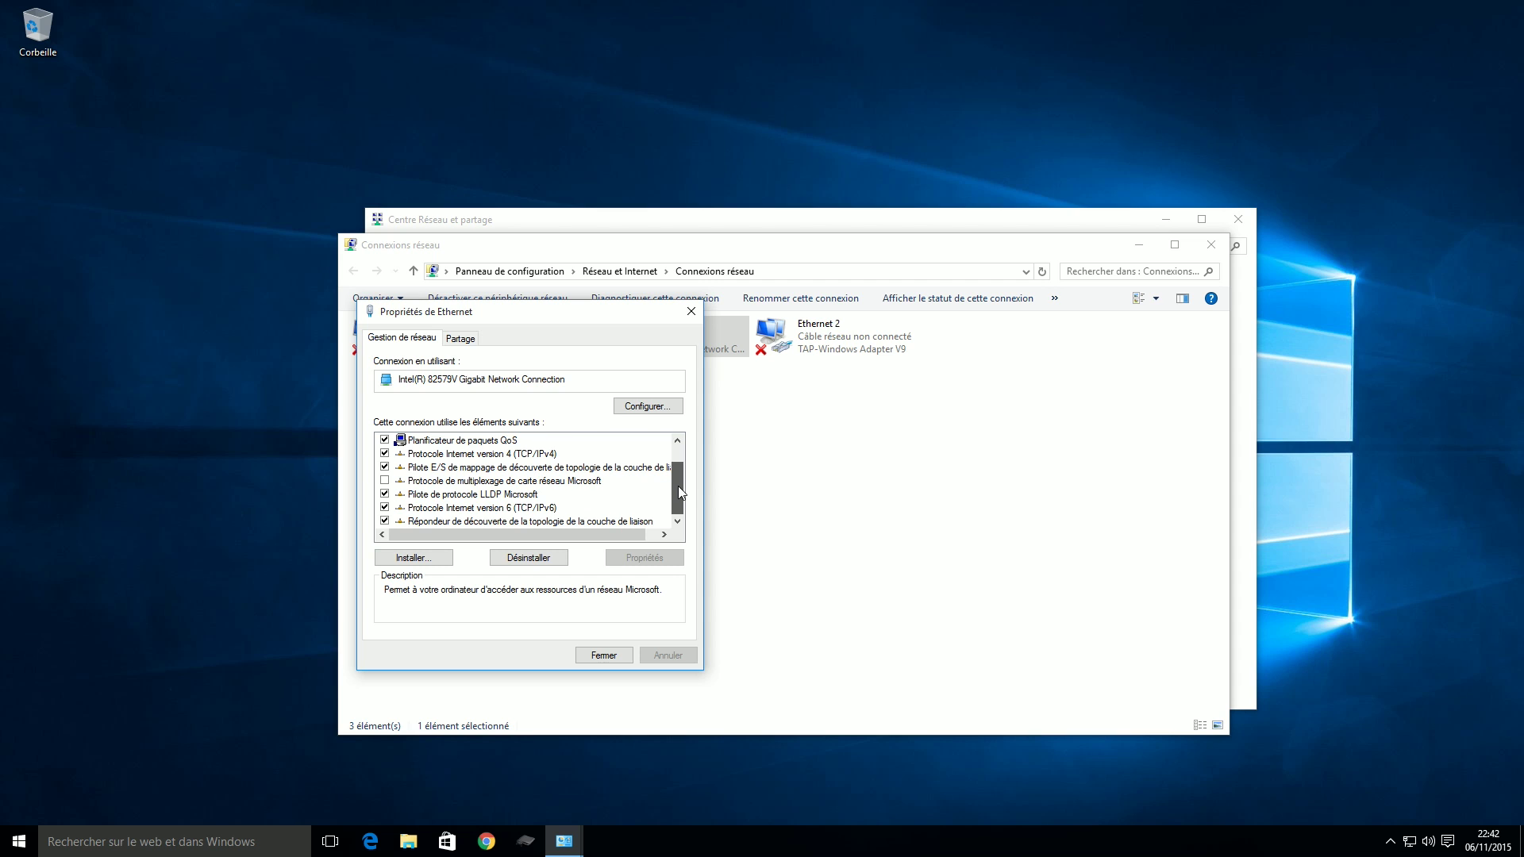
click(490, 510)
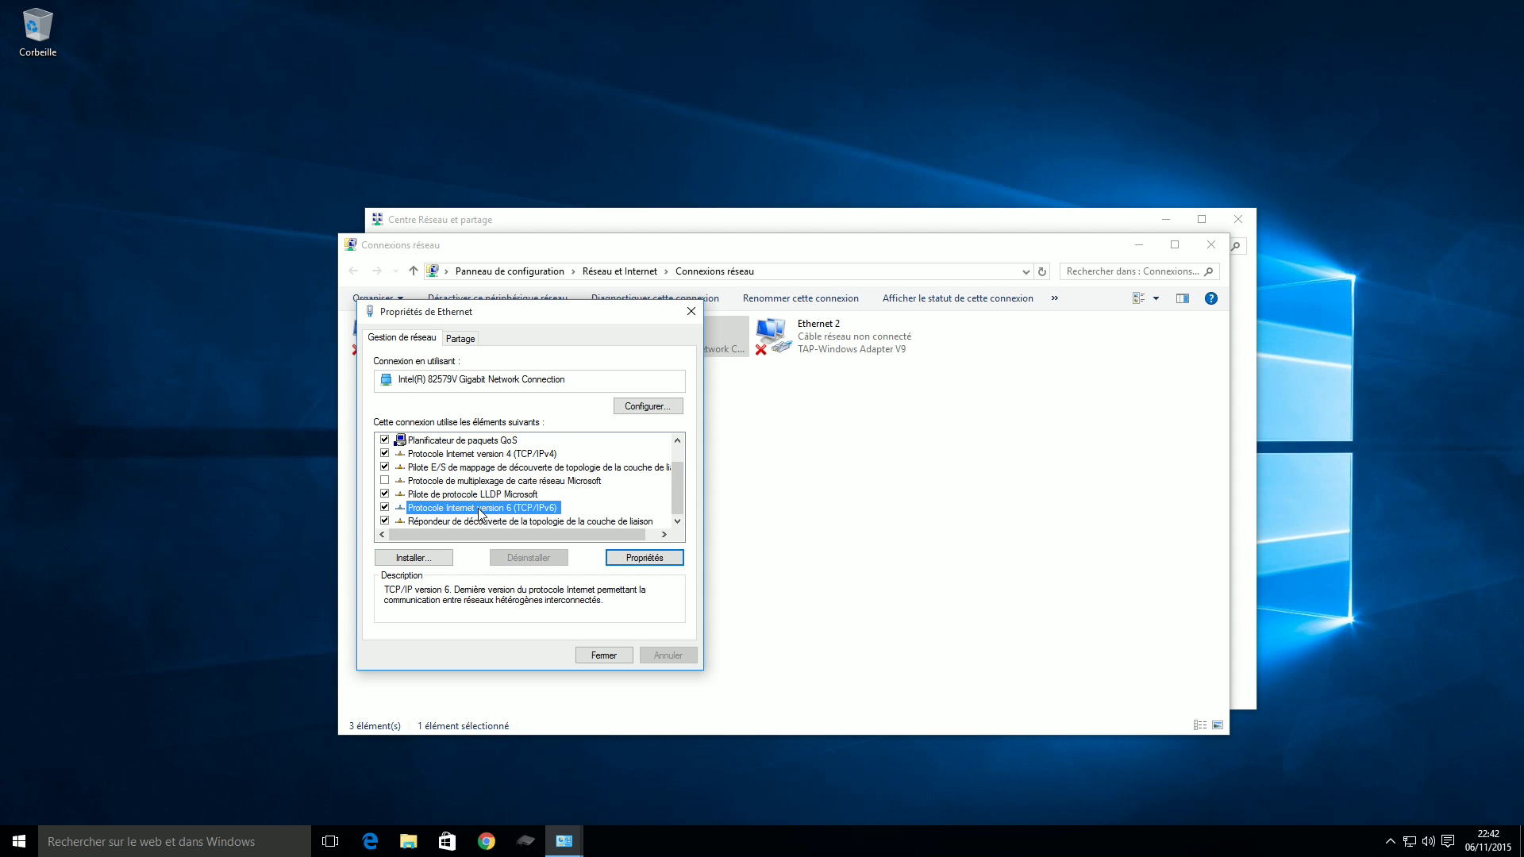
click(640, 558)
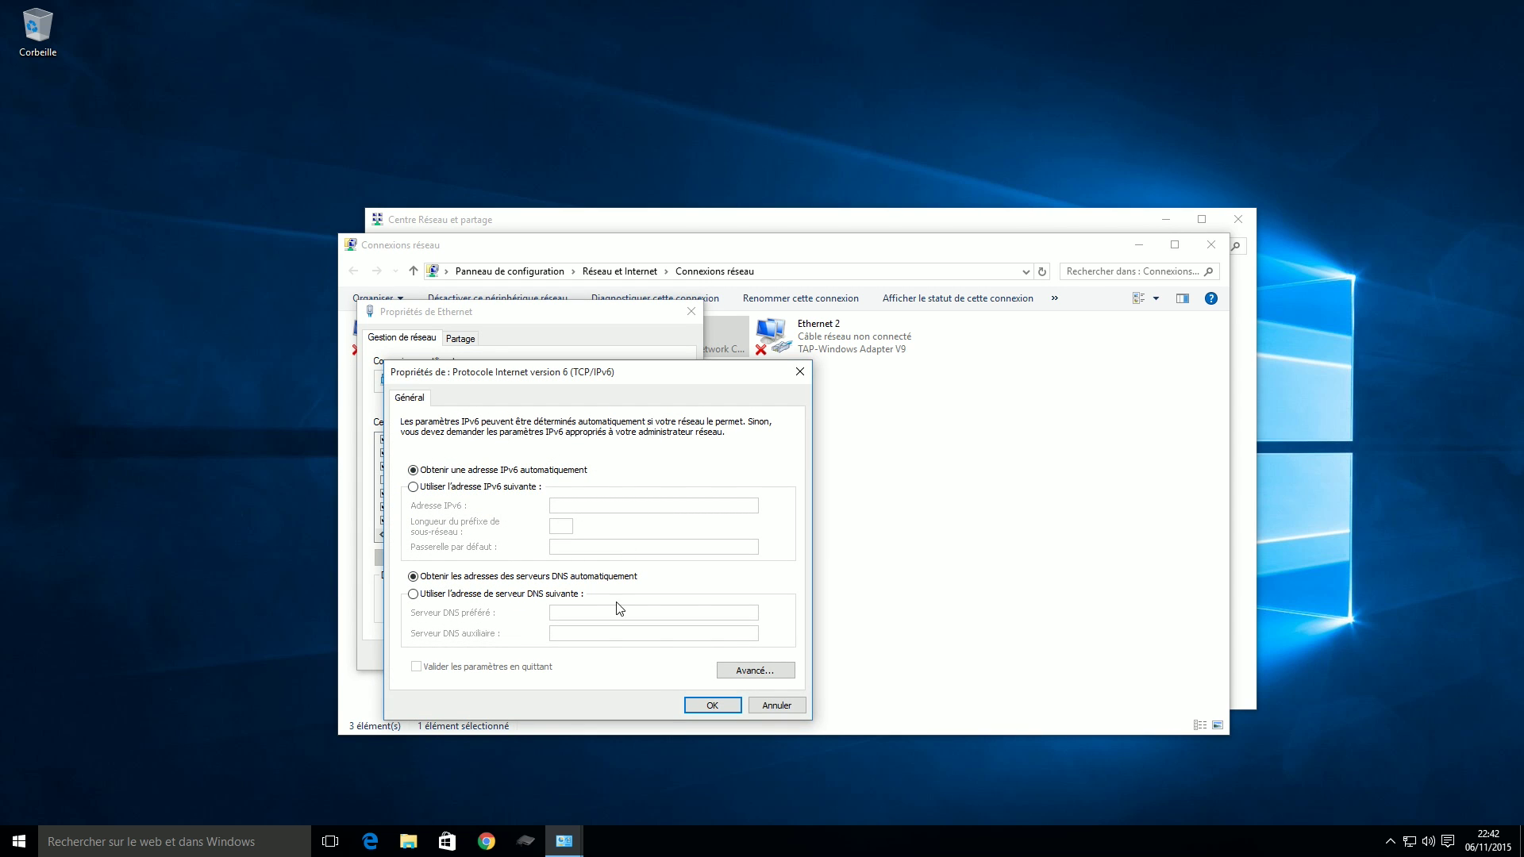
click(717, 706)
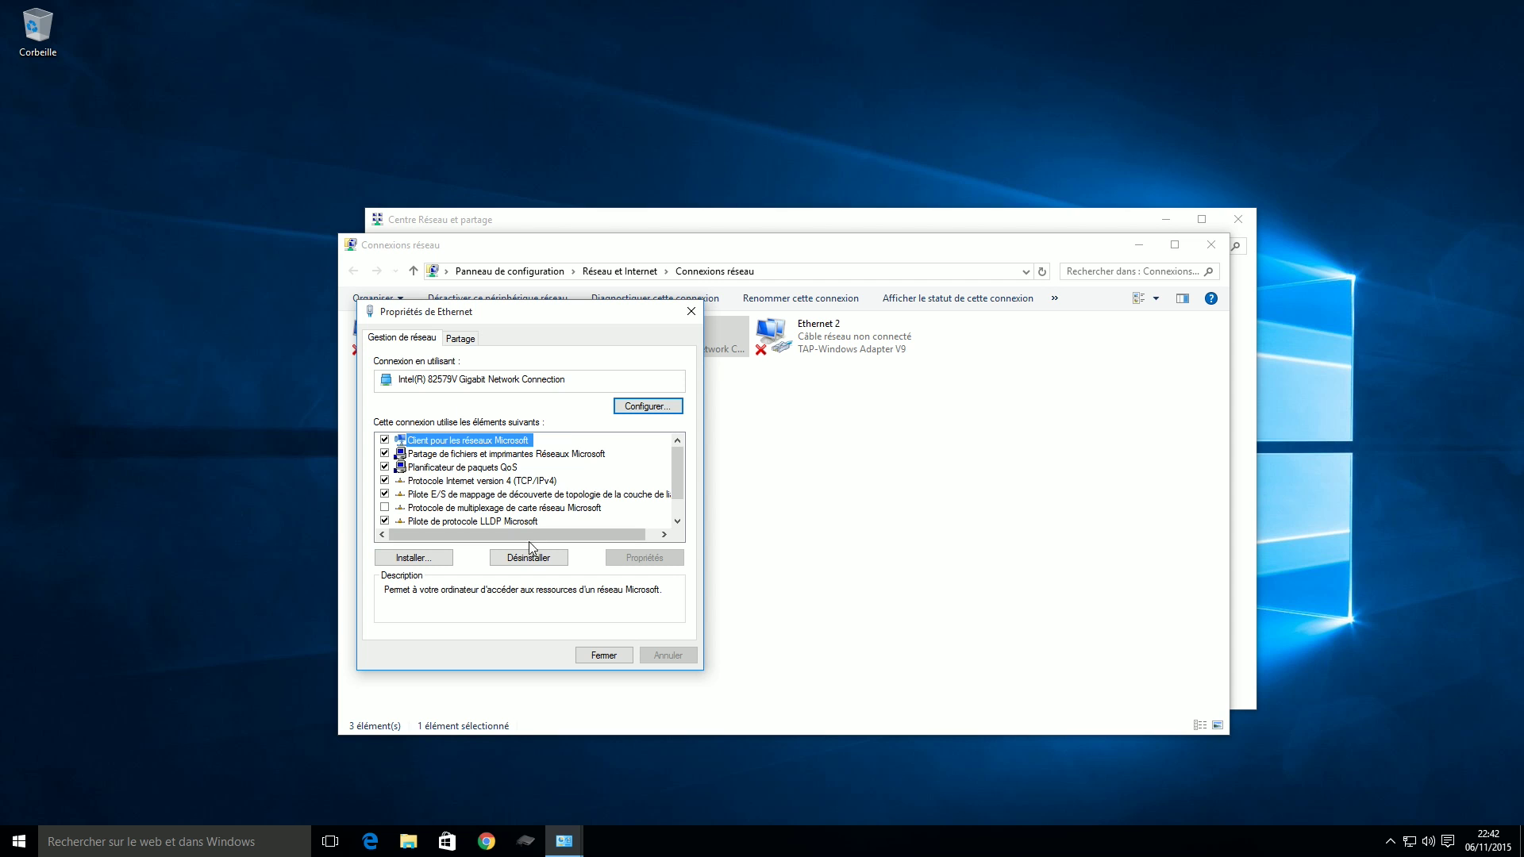
click(602, 654)
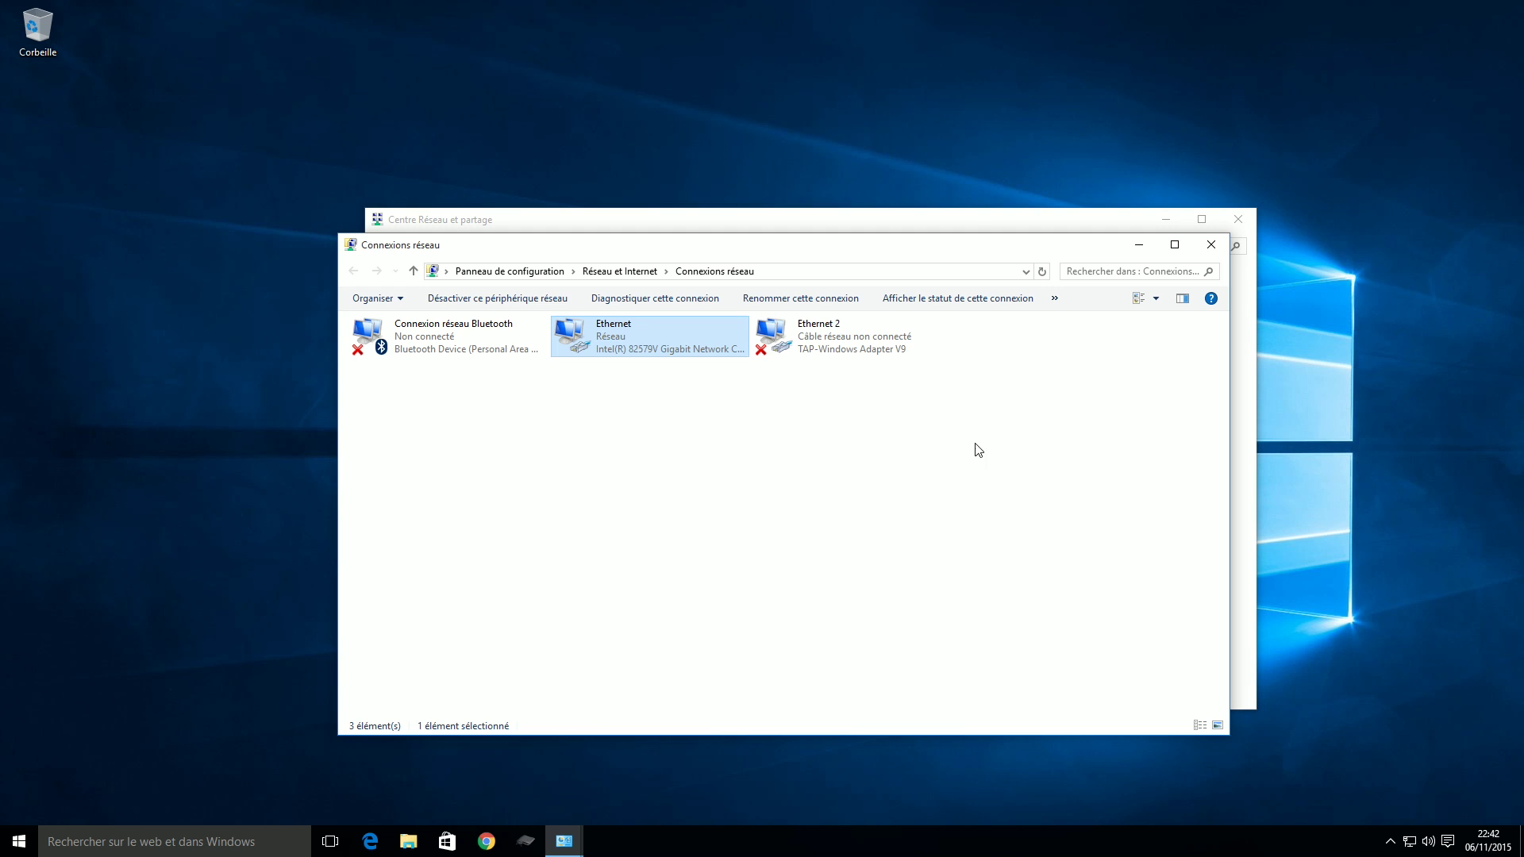
click(1212, 246)
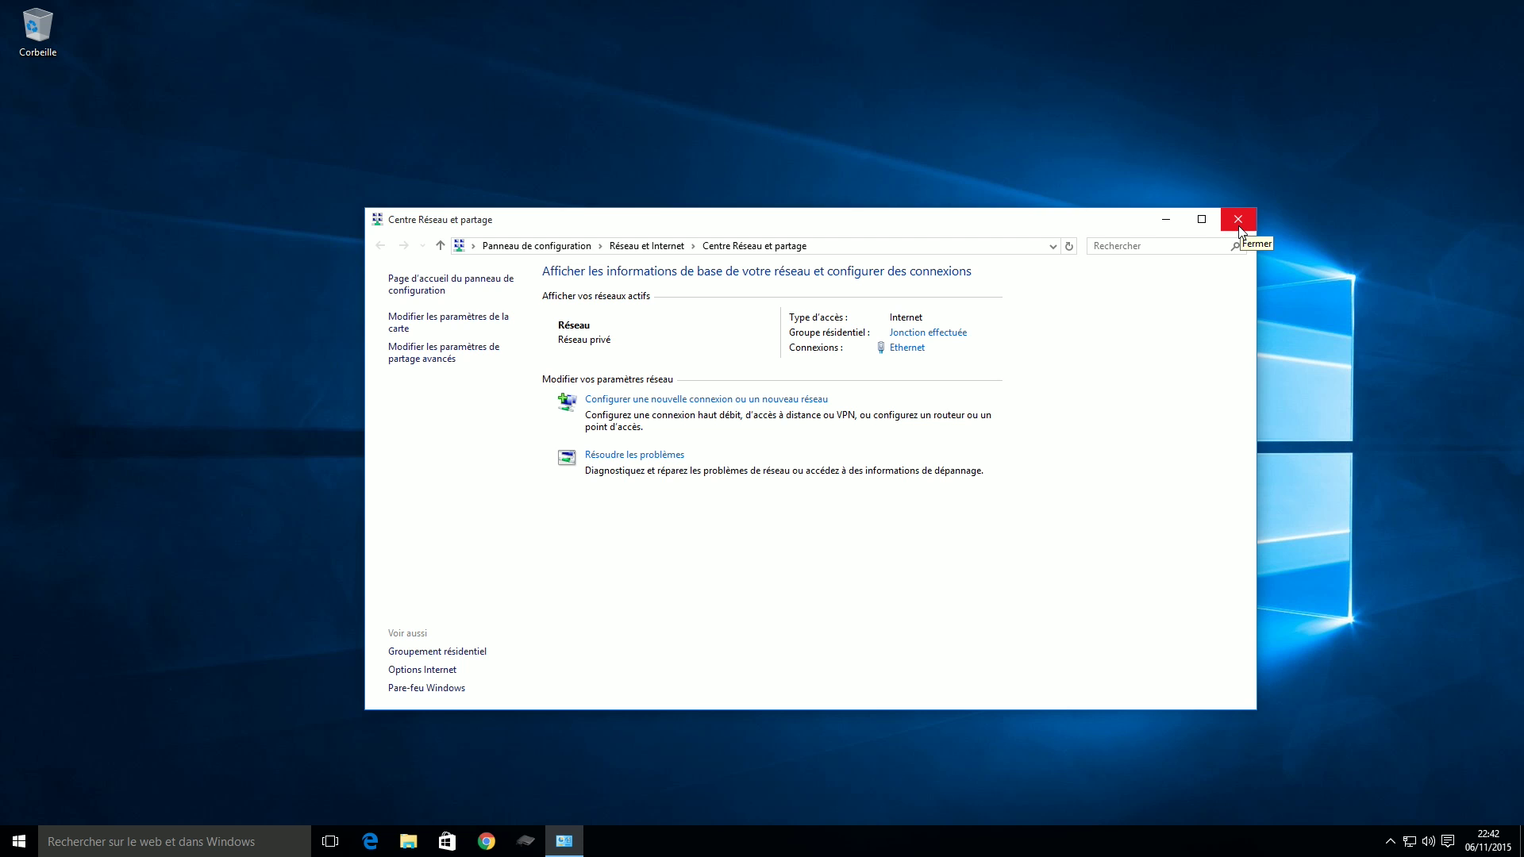
click(1237, 221)
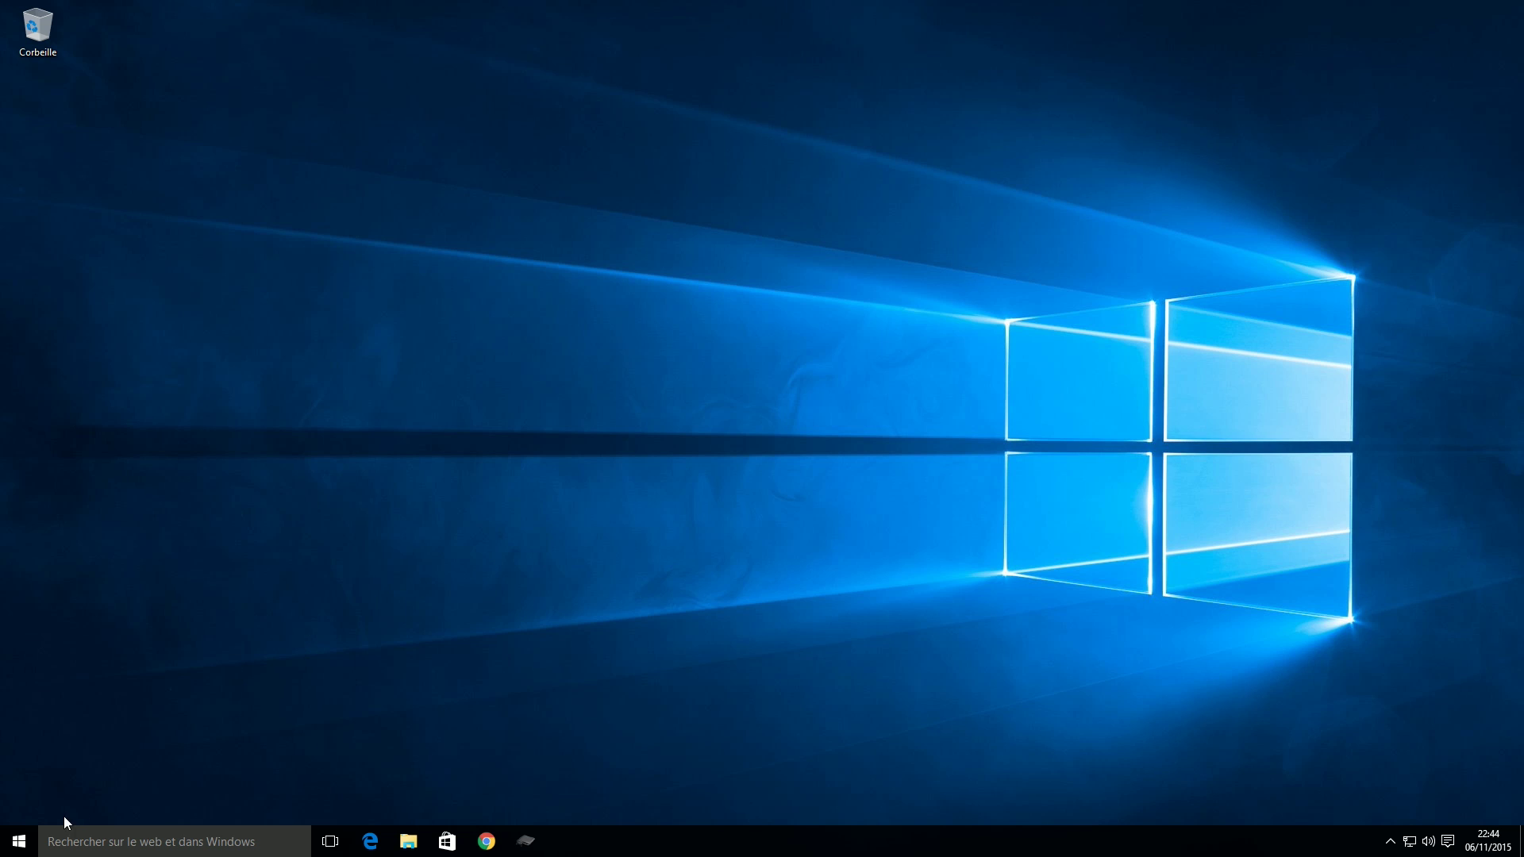
Step: Launch the local group policy editor by running gpedit.msc
right_click(31, 830)
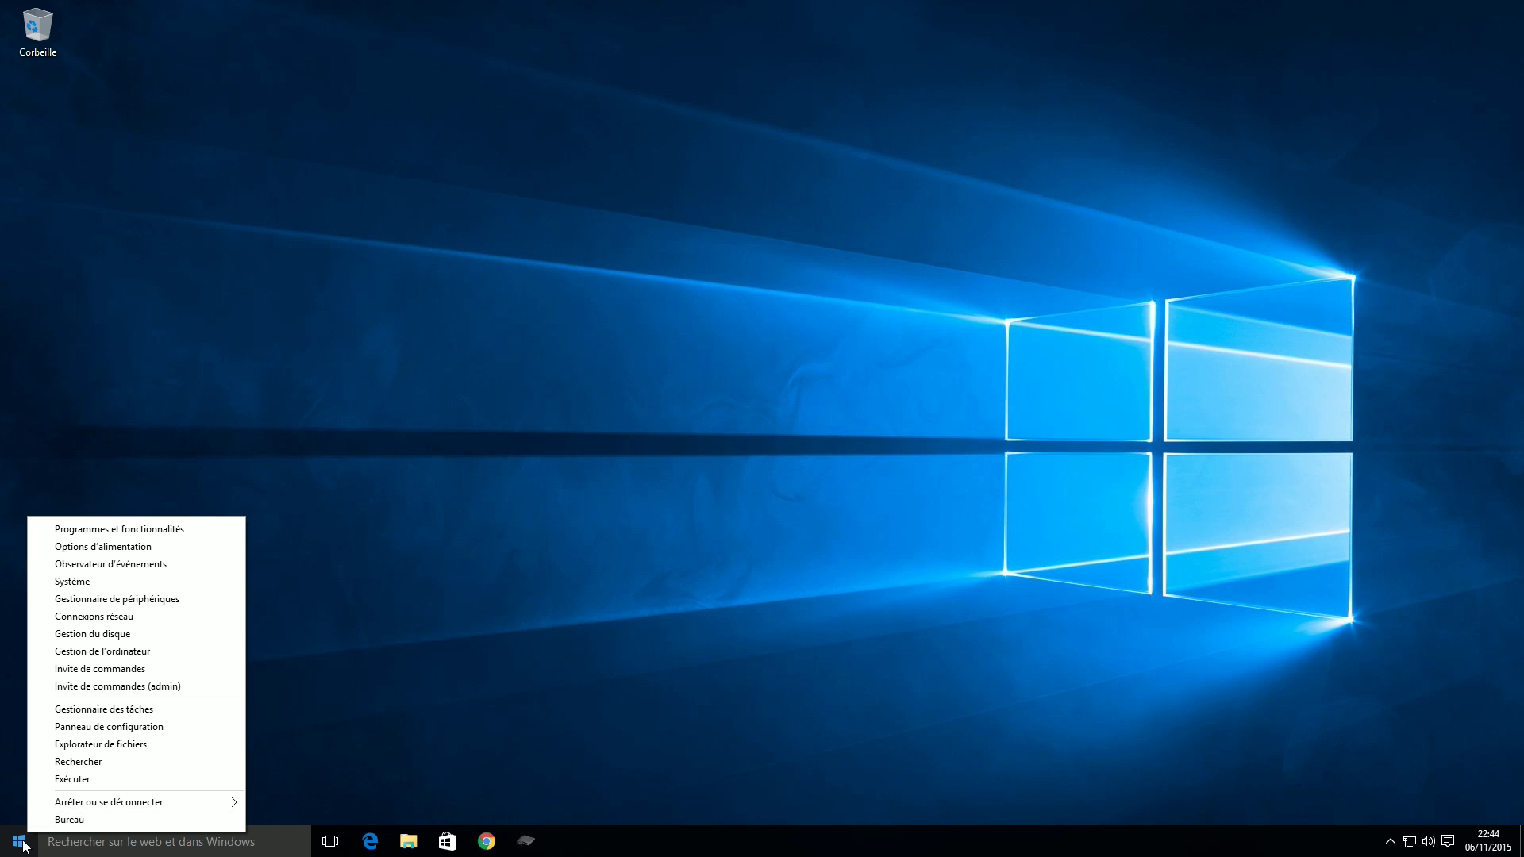
click(71, 780)
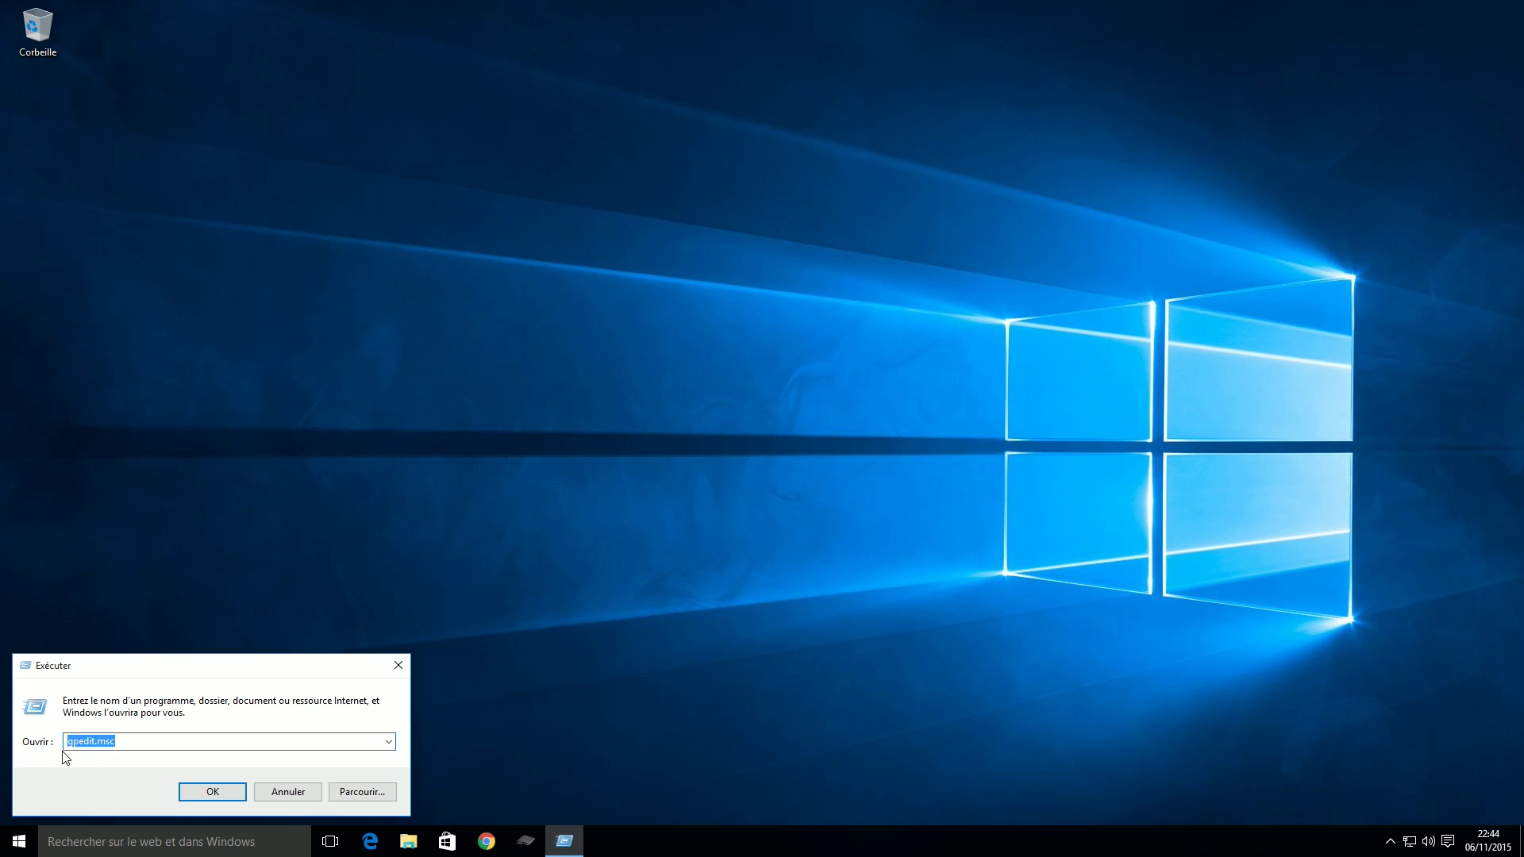
click(193, 739)
click(213, 793)
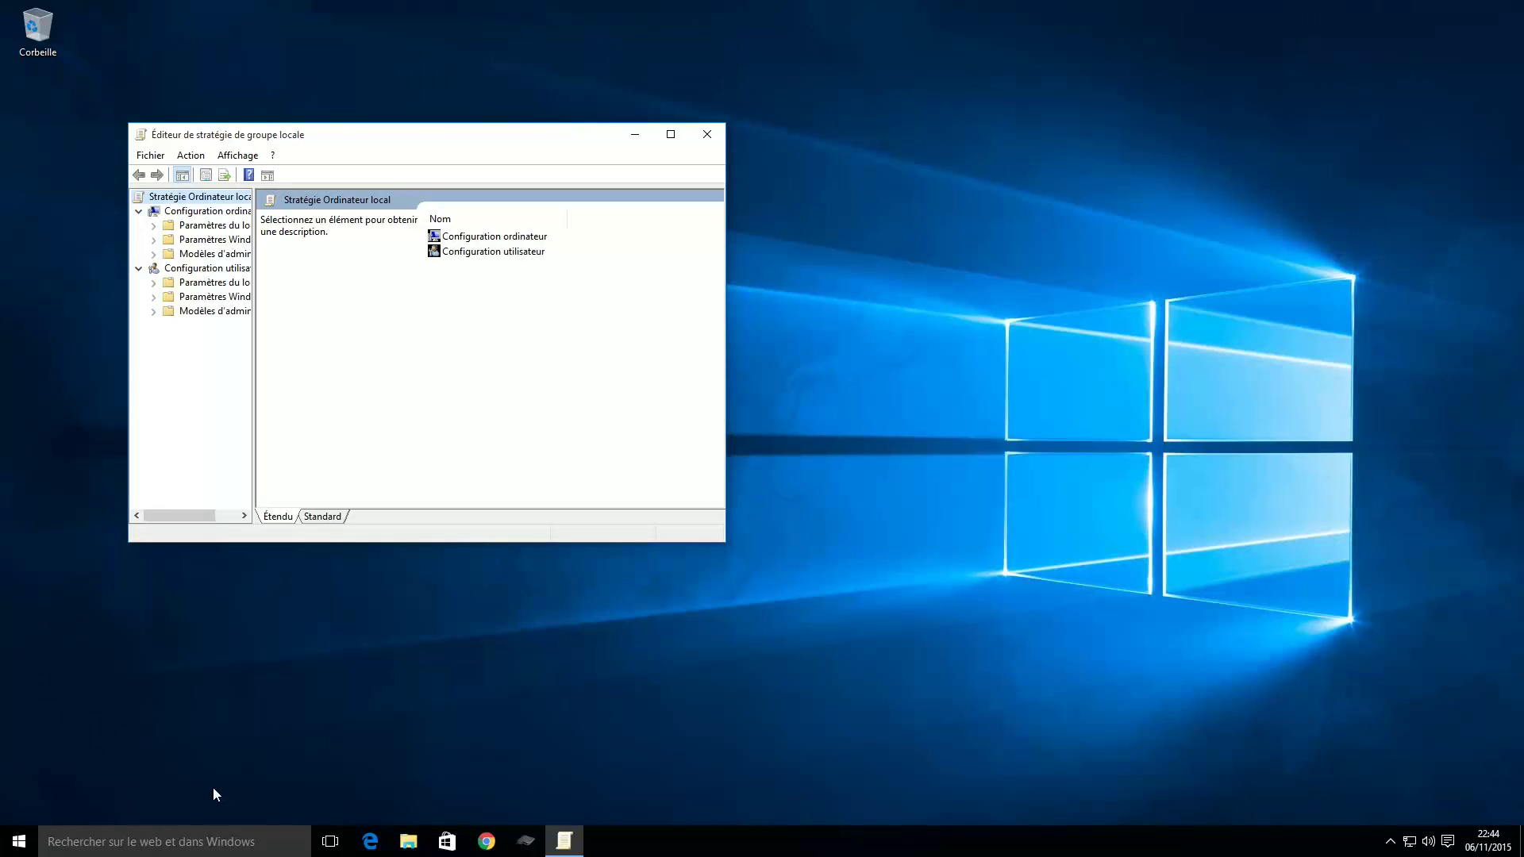
Step: Under Configuration ordinateur, Modèles d'administration, Réseau, open Planificateur de paquets QoS and select the Limiter la bande passante réservable policy
click(671, 135)
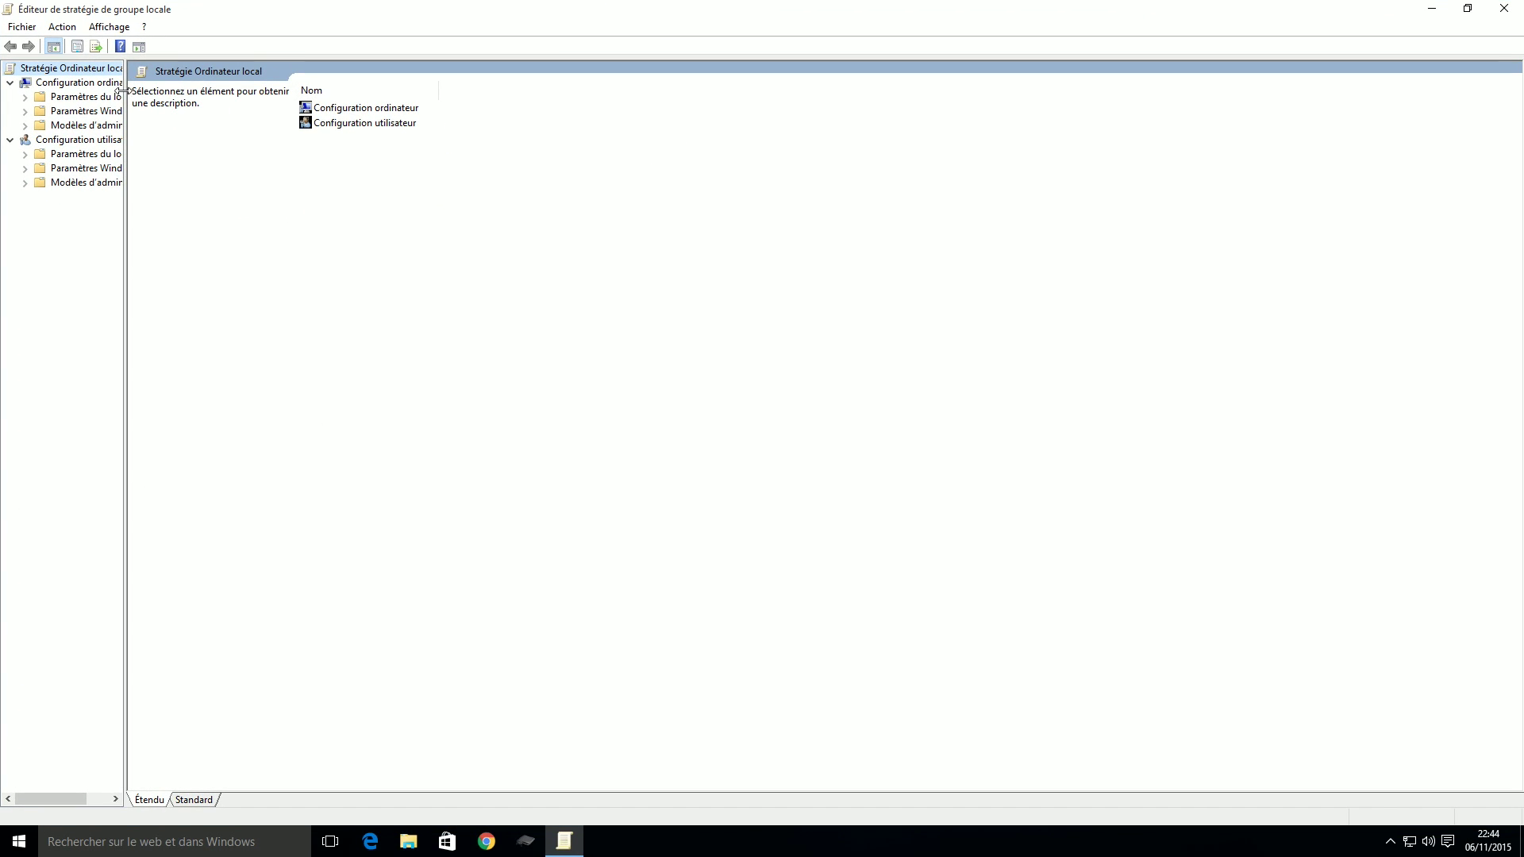
drag(123, 91, 228, 97)
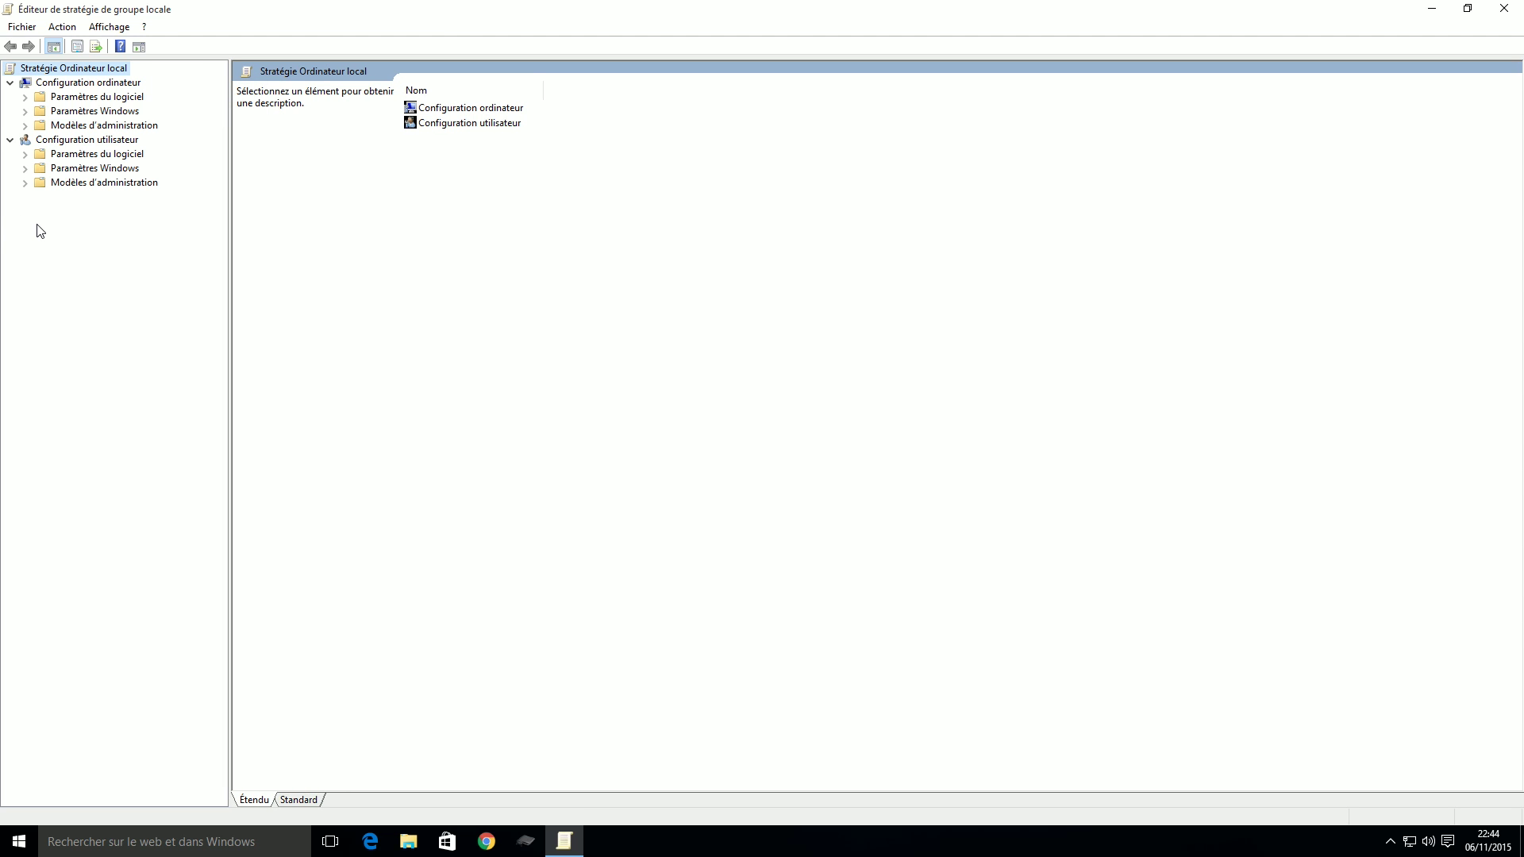
click(26, 125)
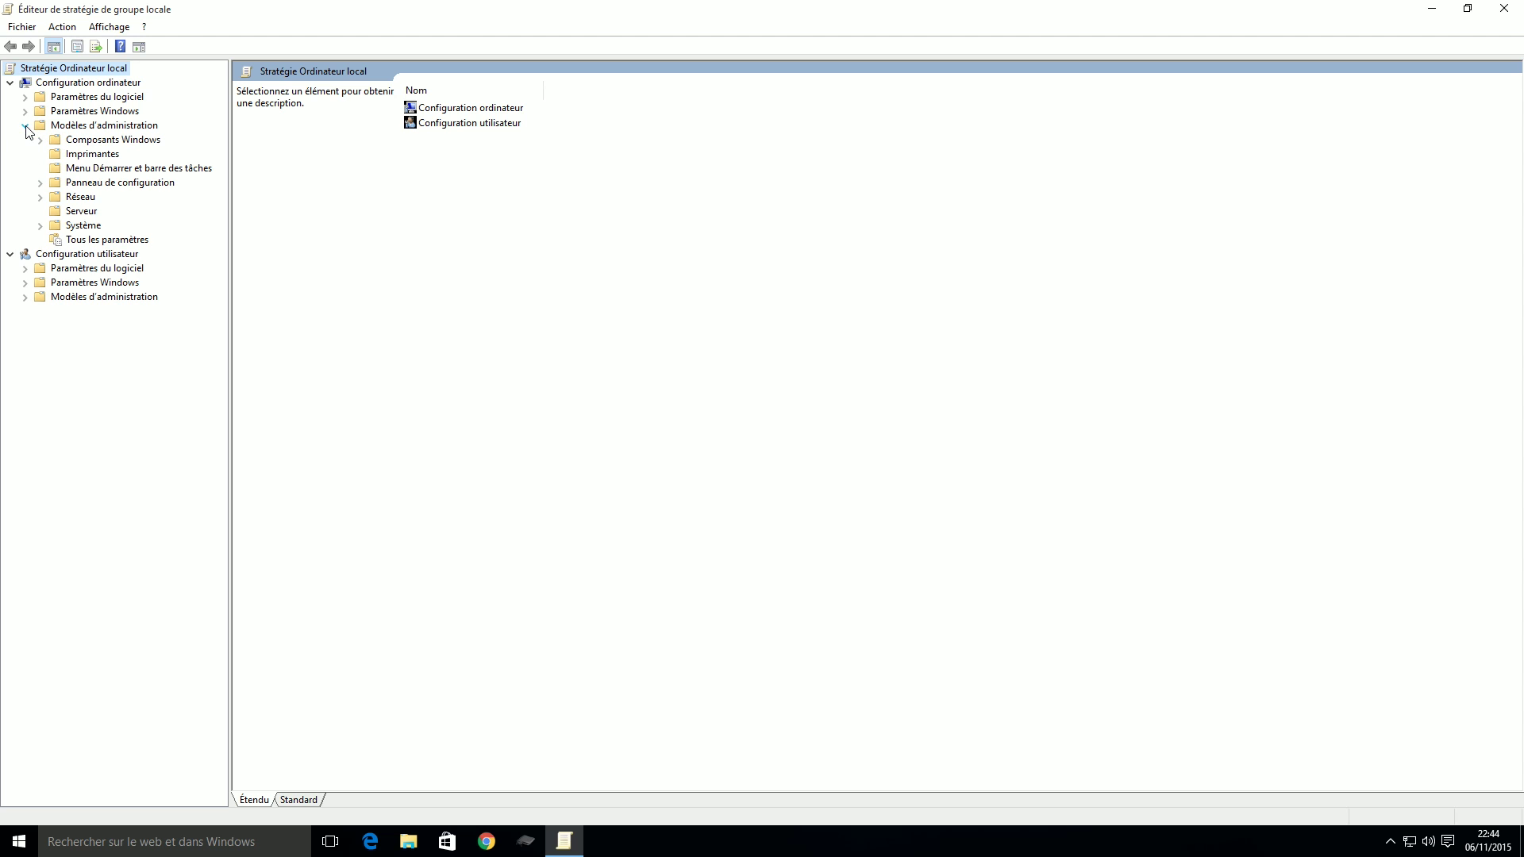
click(40, 197)
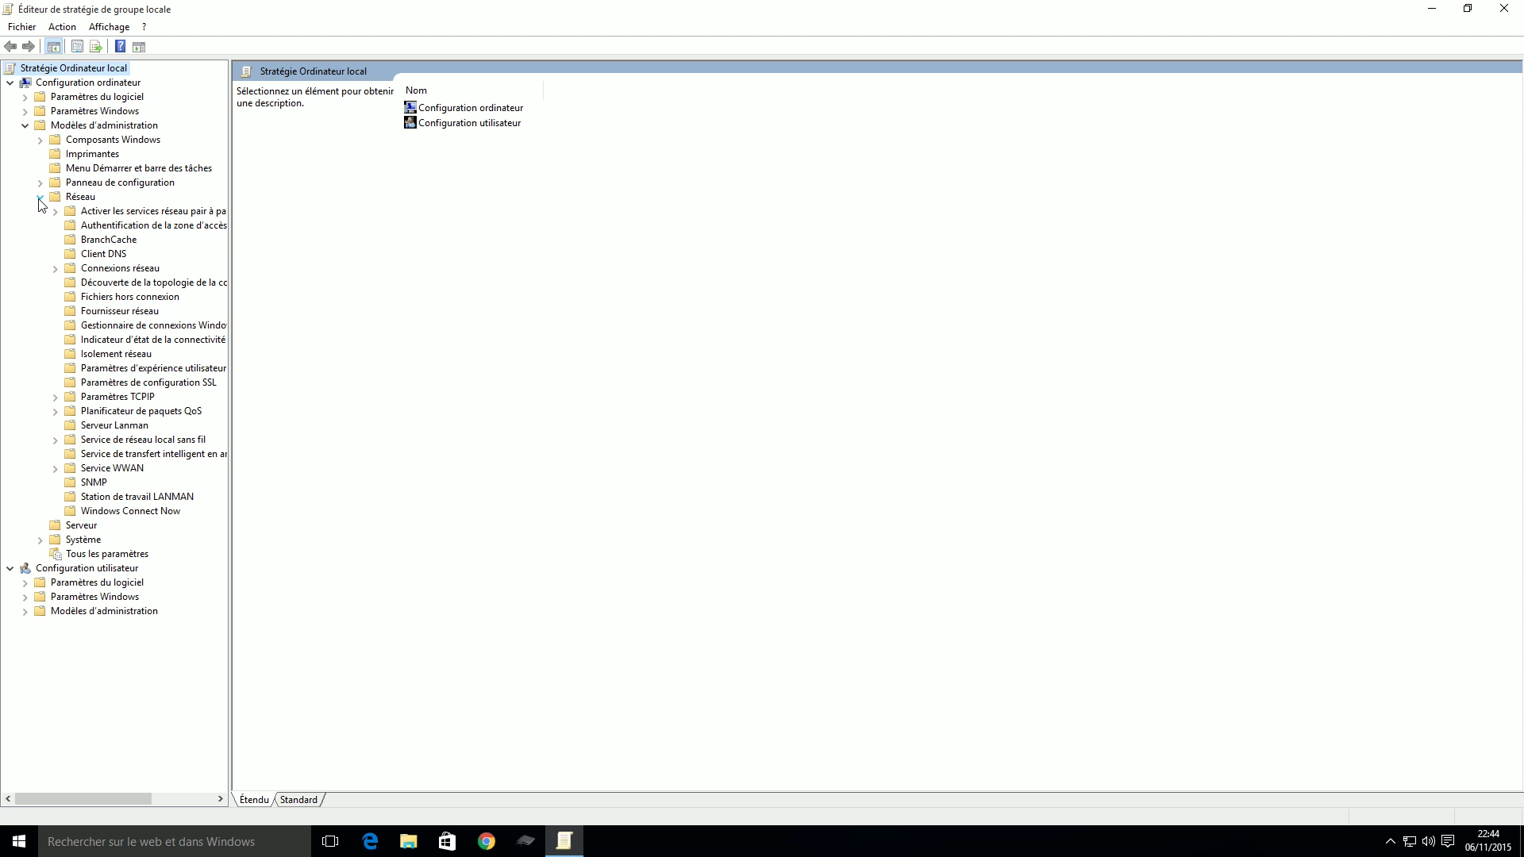
click(152, 413)
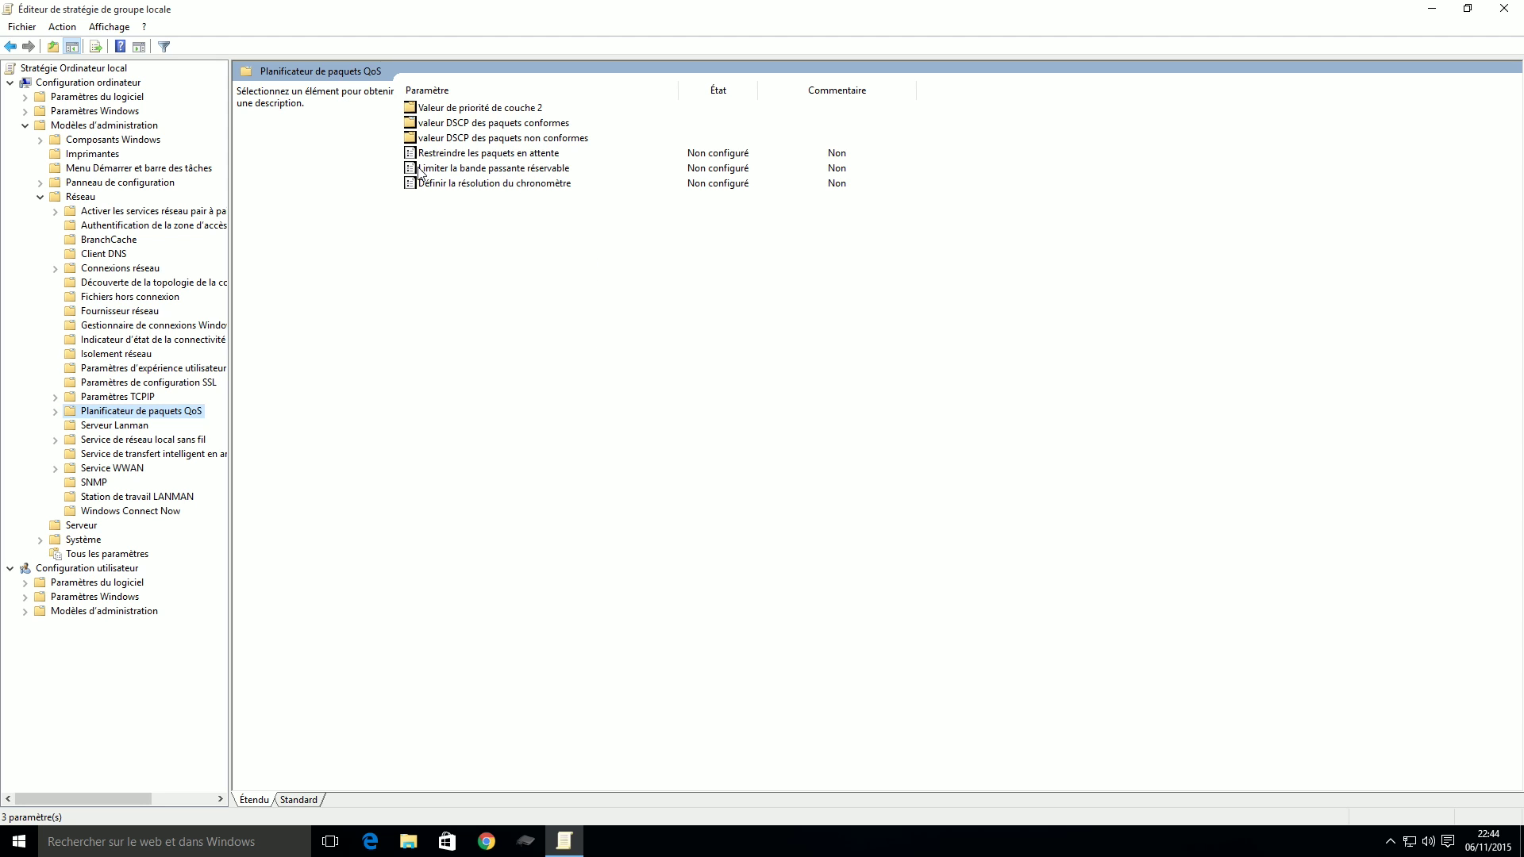
click(452, 171)
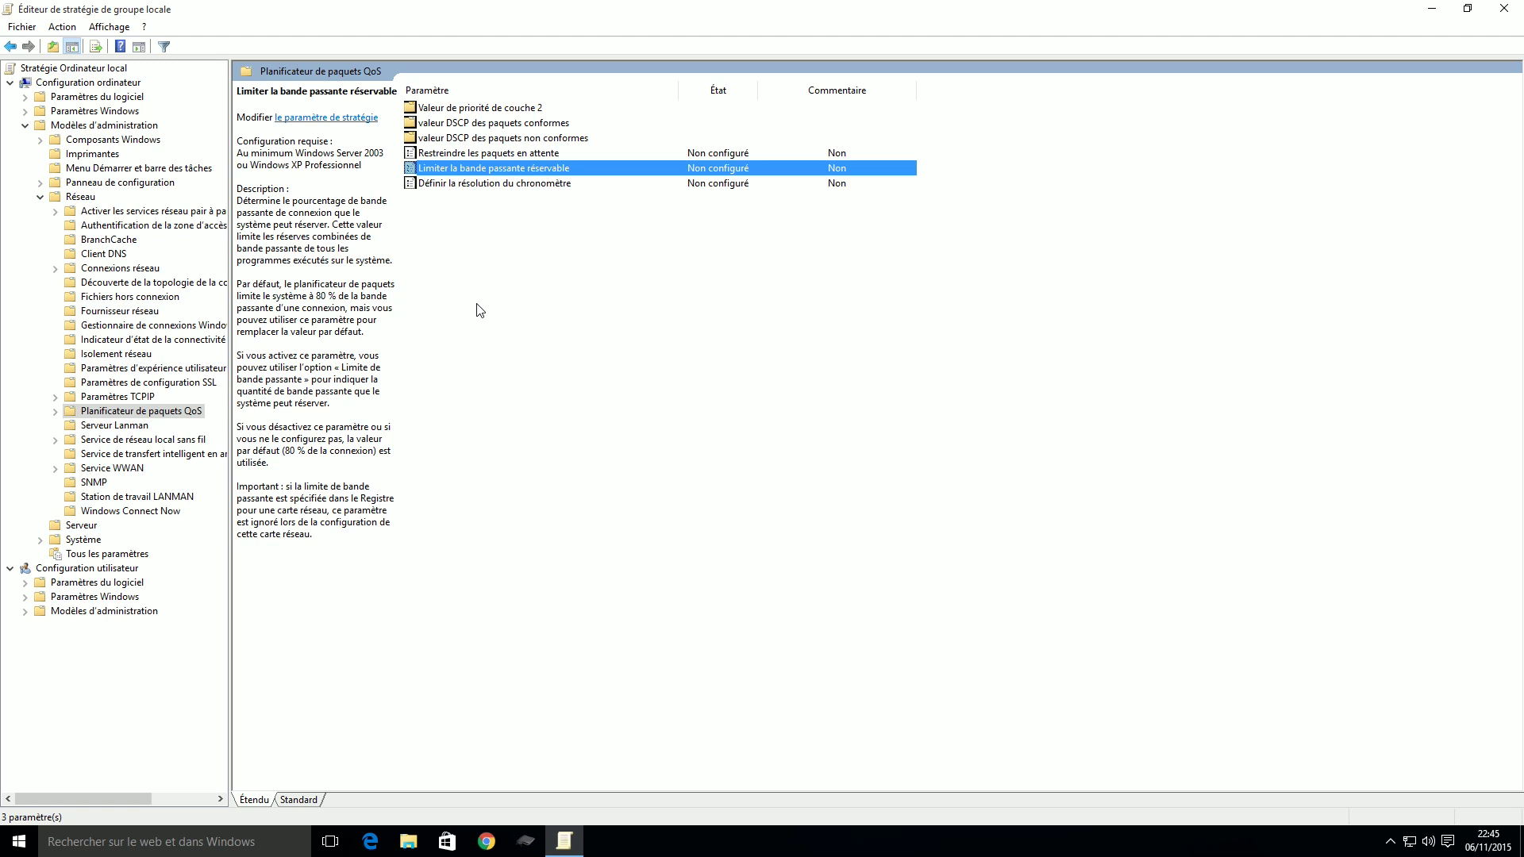
Step: Enable the Limiter la bande passante réservable policy with a bandwidth limit of 10 %, and apply and confirm it
double_click(473, 170)
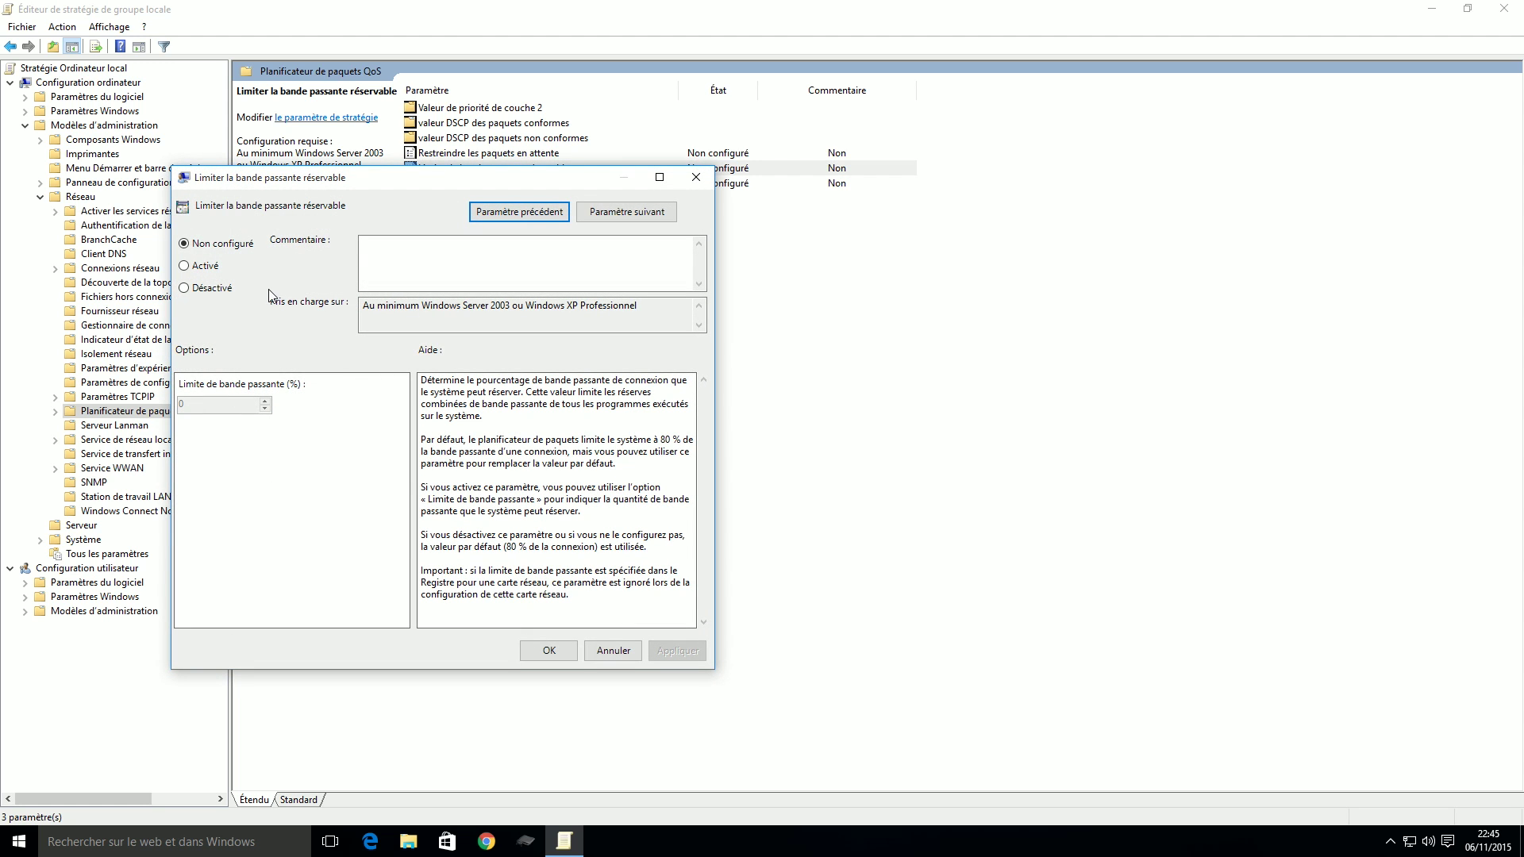
click(187, 270)
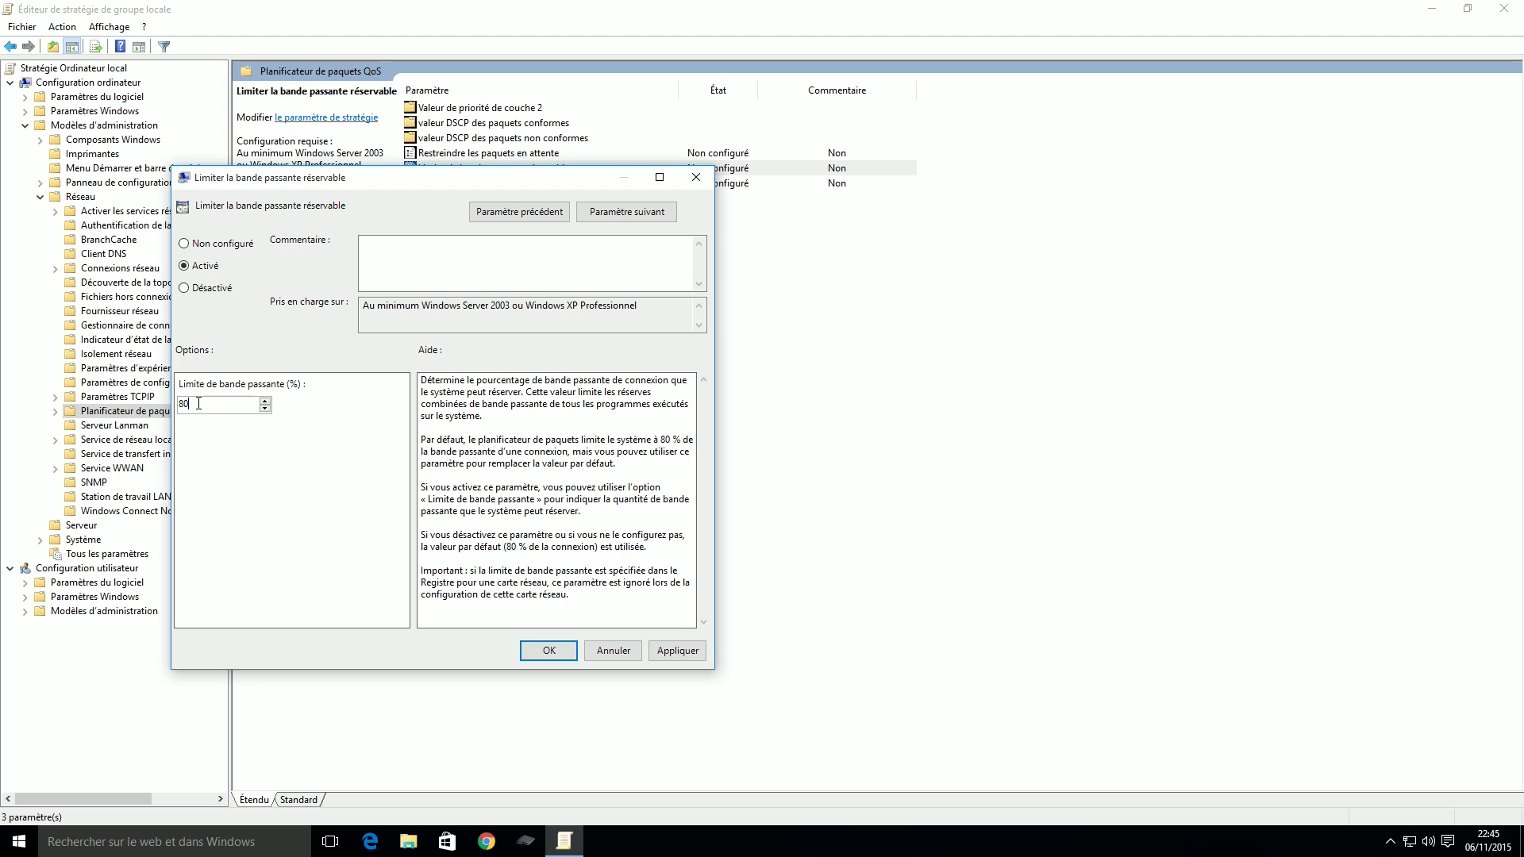
drag(172, 406, 208, 407)
text(1)
click(679, 651)
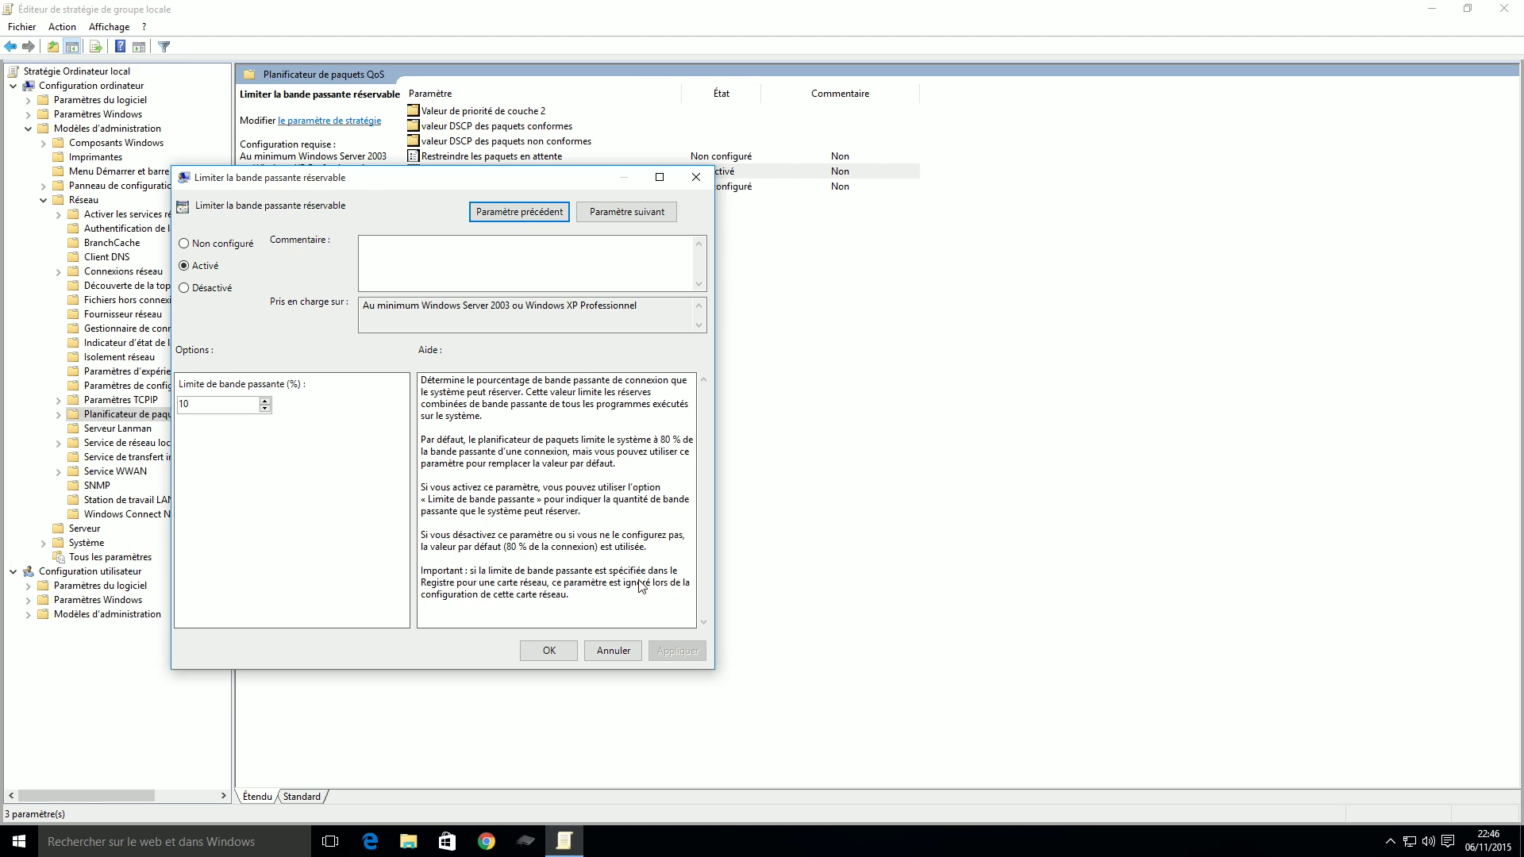
drag(428, 186, 561, 184)
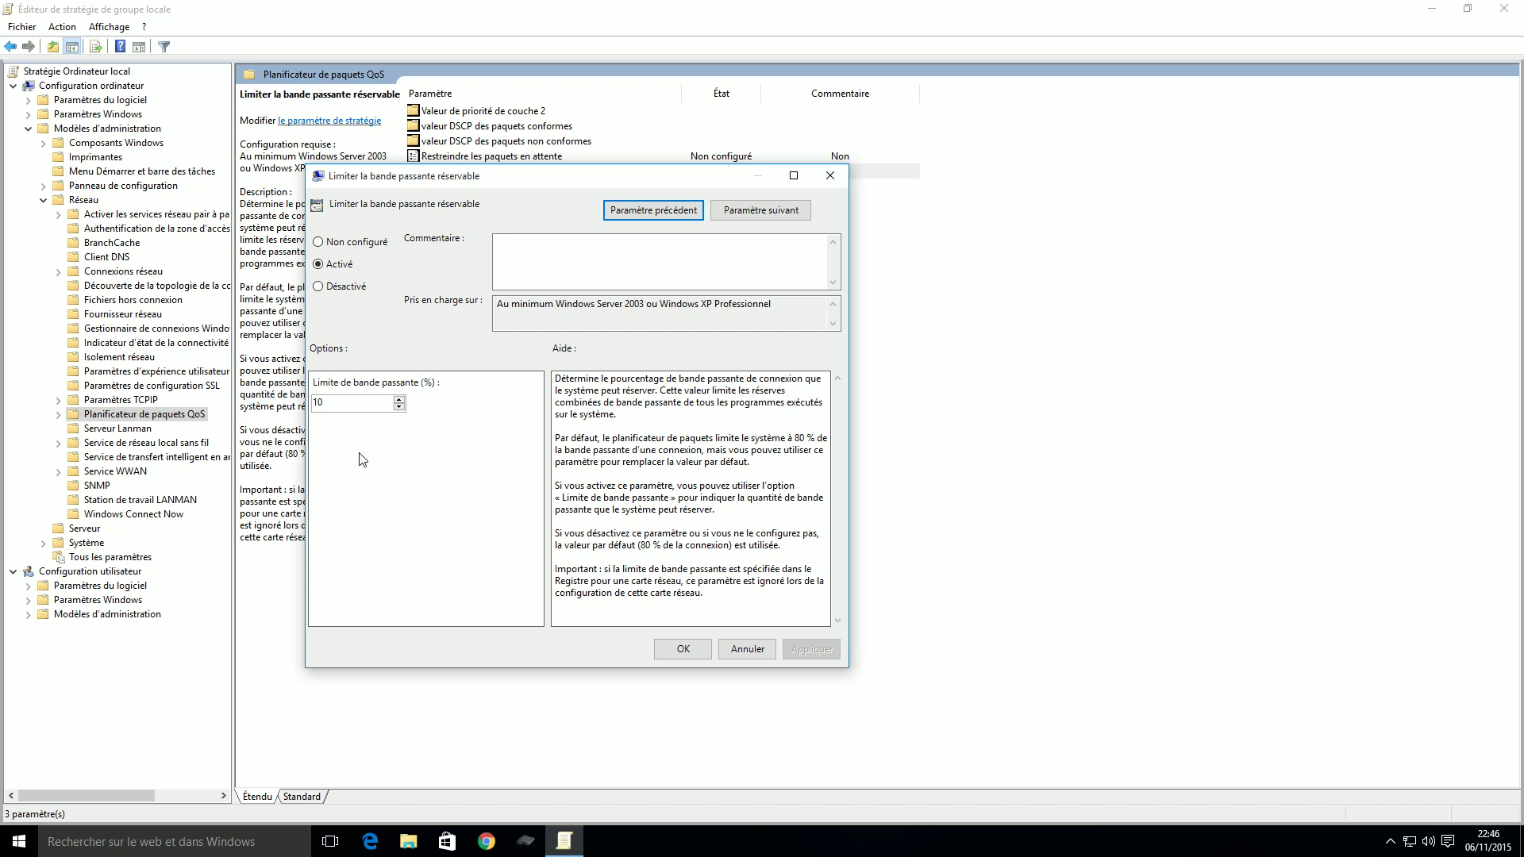
drag(332, 403, 302, 407)
click(356, 406)
click(680, 648)
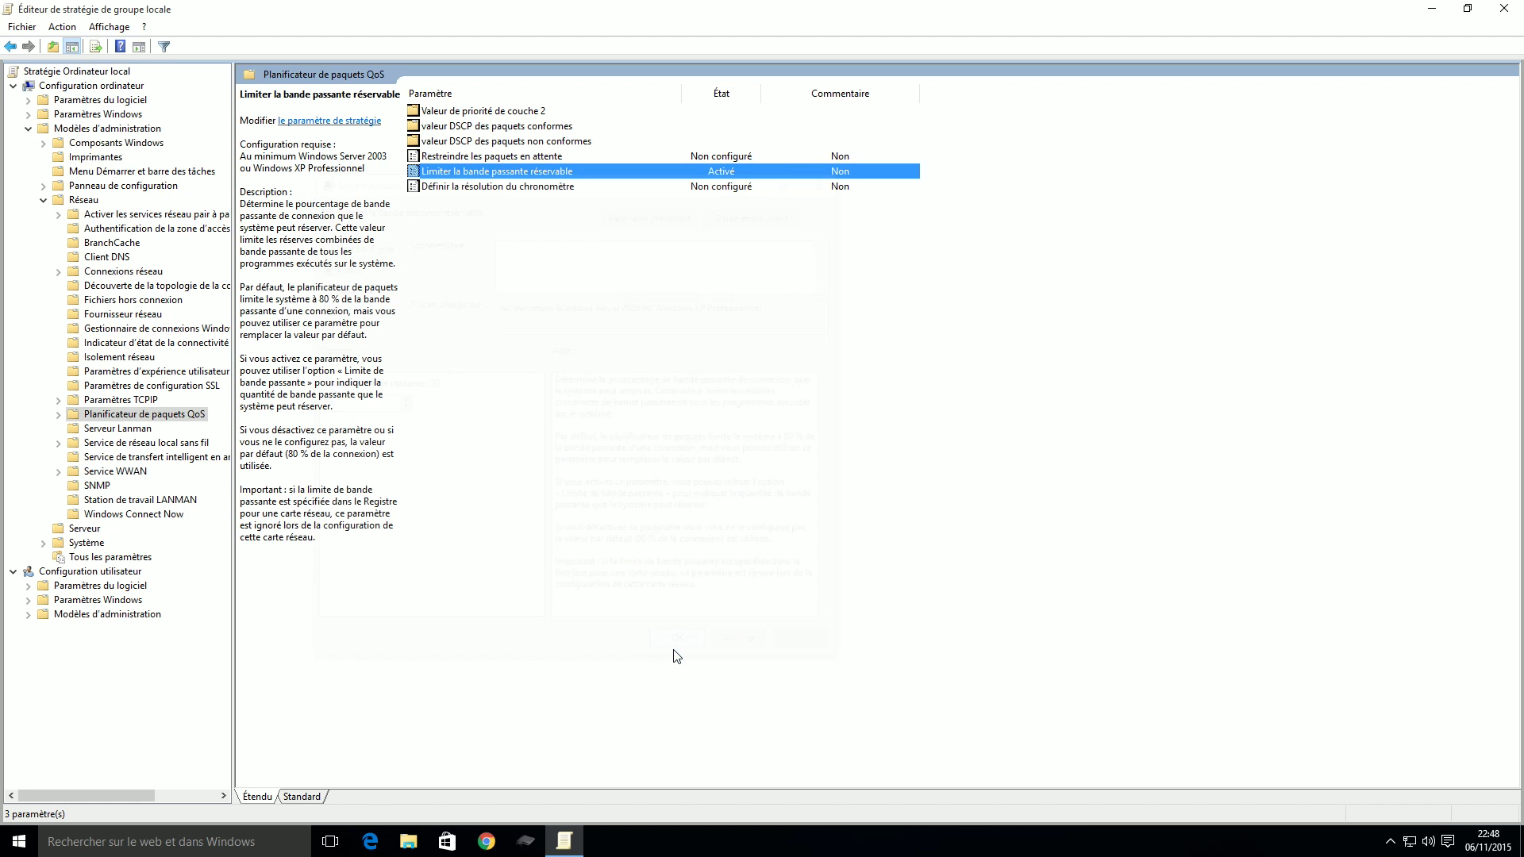